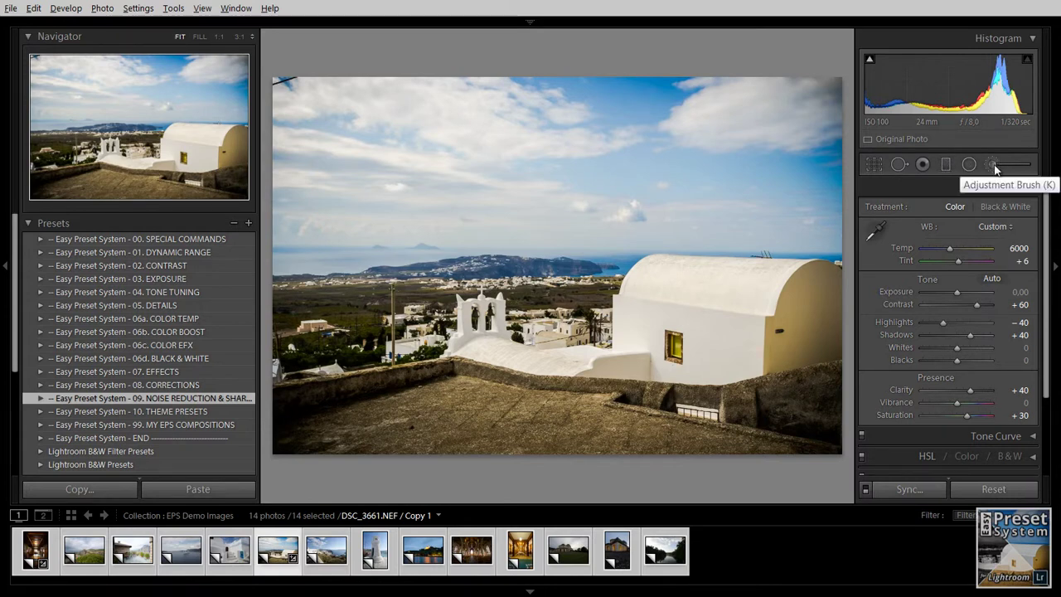
Start a graduated filter with Exposure reset to 0.00 so all effect sliders are neutral
{"action": "left_click", "coordinate": [945, 165]}
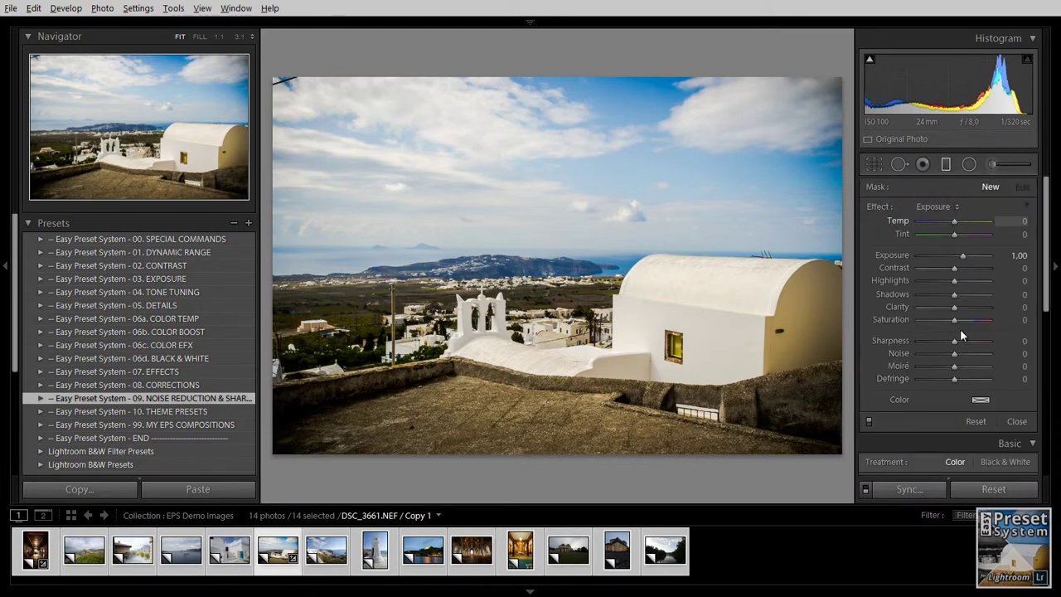
{"action": "double_click", "coordinate": [962, 256]}
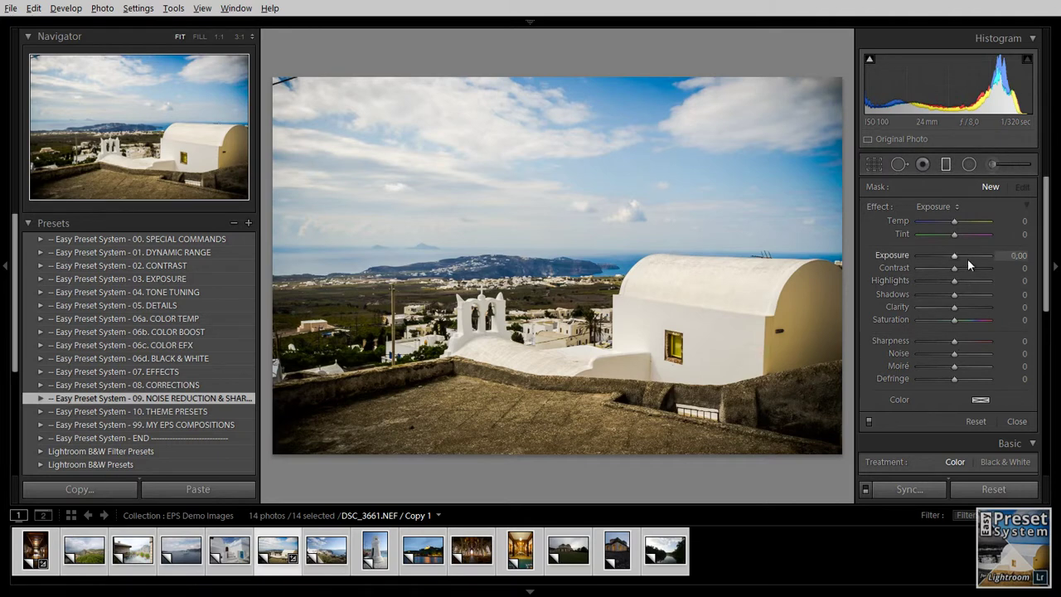
{"action": "left_click", "coordinate": [943, 207]}
{"action": "left_click", "coordinate": [956, 207]}
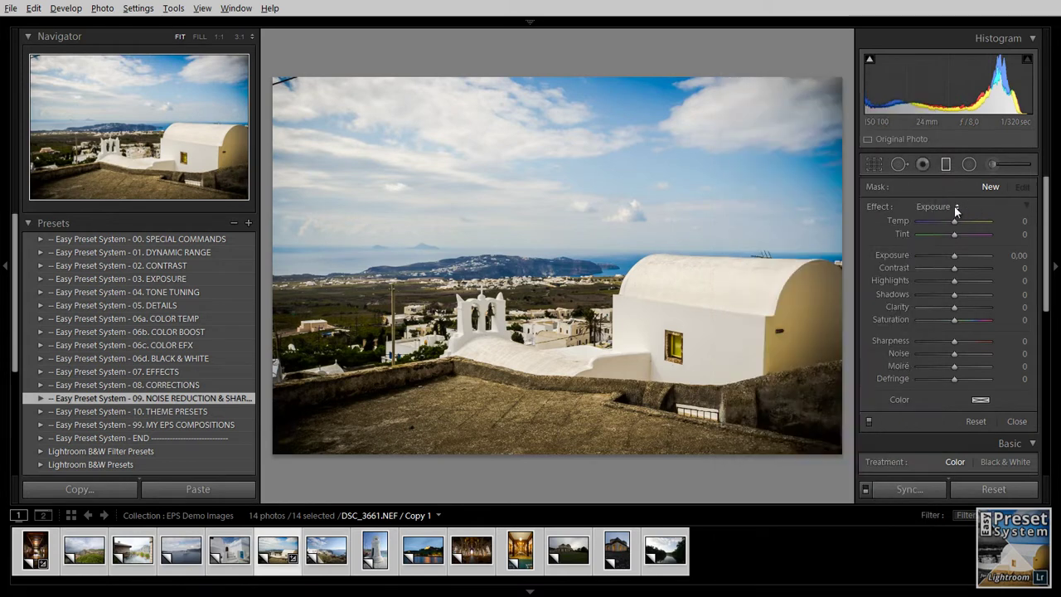
{"action": "left_click", "coordinate": [938, 206]}
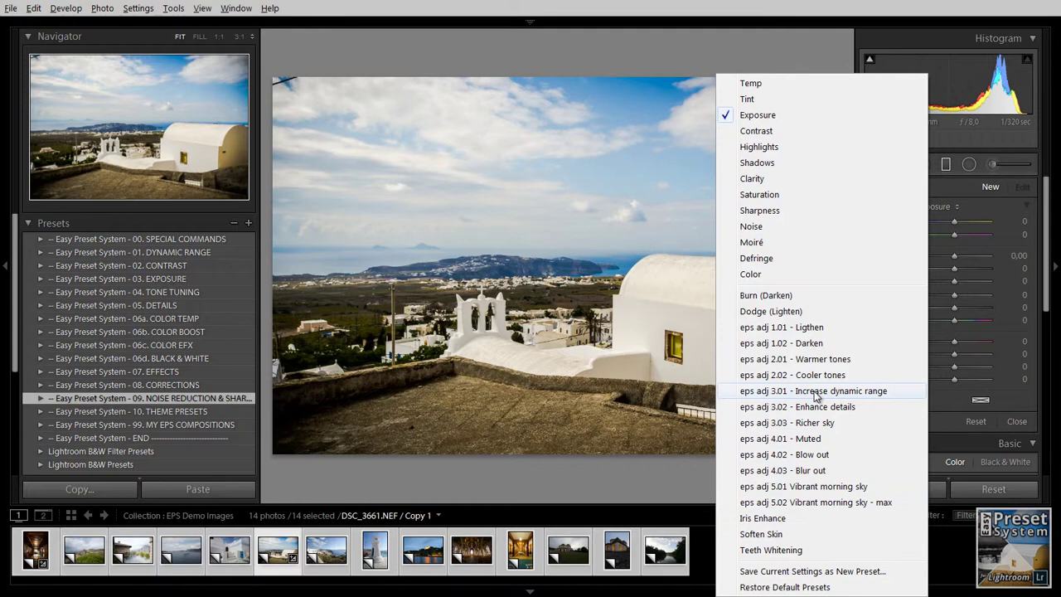
{"action": "left_click", "coordinate": [953, 186]}
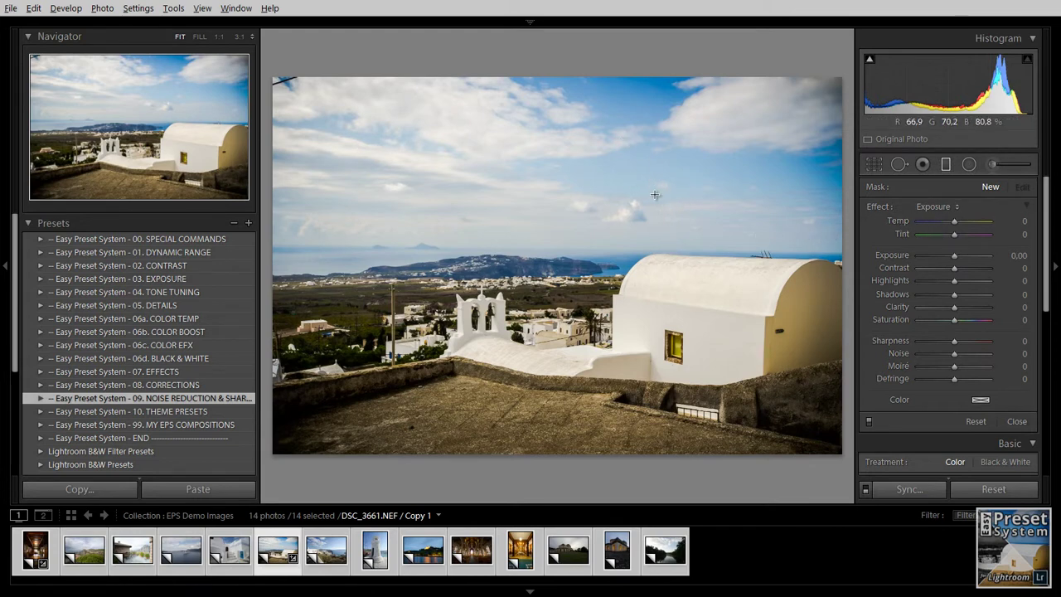
Apply 'eps adj 3.03 - Richer sky' and draw the graduated filter from sky down to the horizon
{"action": "left_click", "coordinate": [935, 206]}
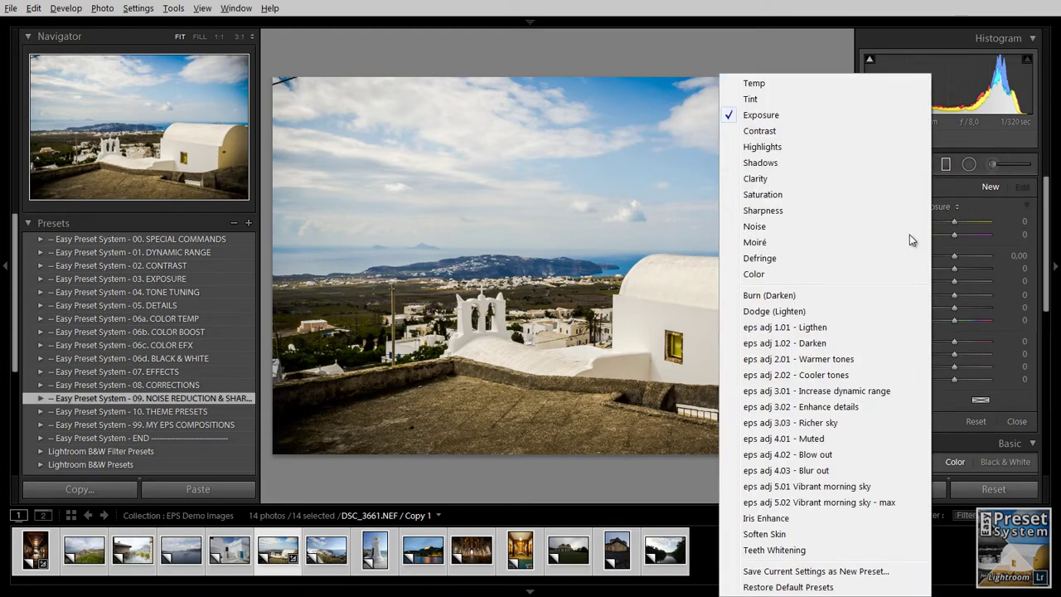
{"action": "left_click", "coordinate": [833, 427]}
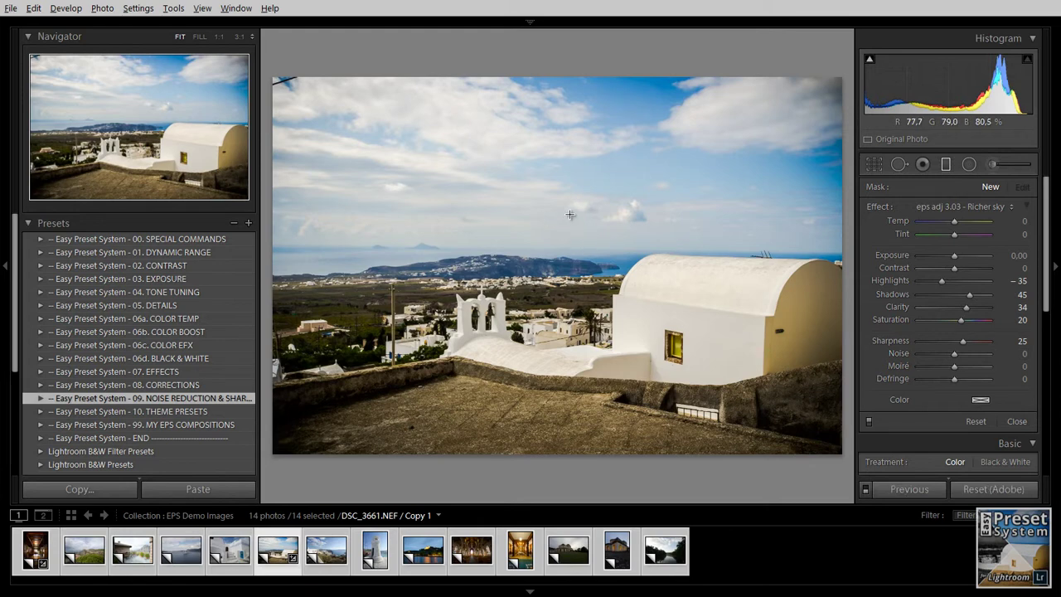
{"action": "left_click_drag", "start_coordinate": [570, 215], "coordinate": [575, 271]}
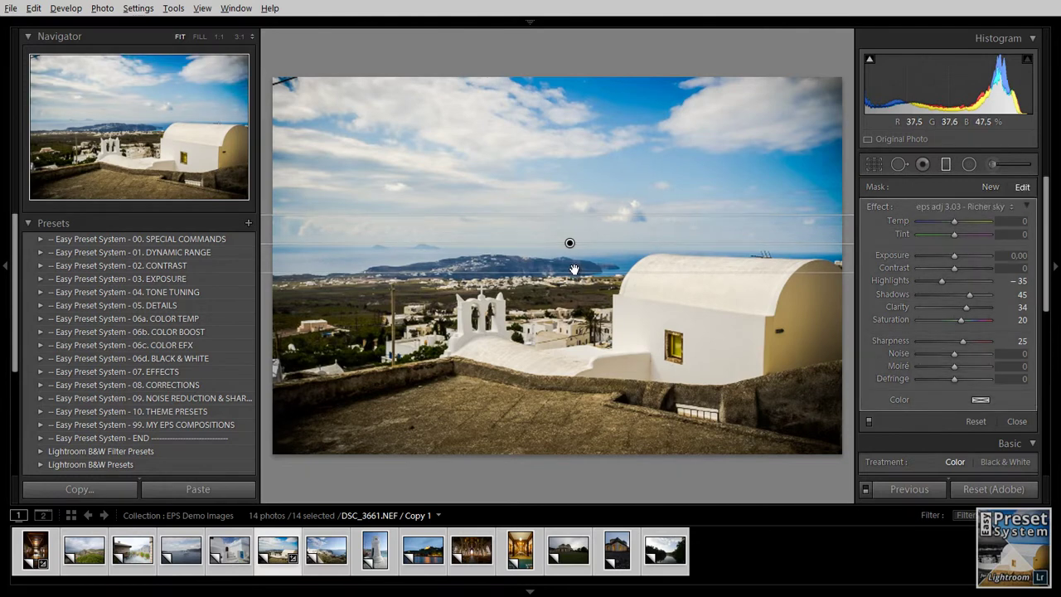
{"action": "left_click_drag", "start_coordinate": [570, 242], "coordinate": [569, 247]}
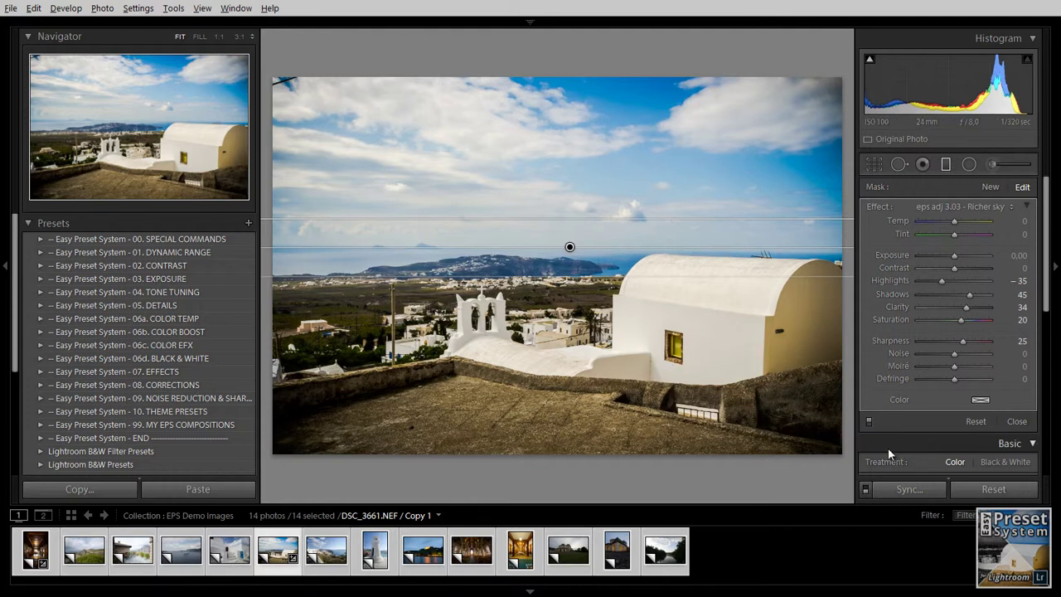
Compare the sky with the Richer sky filter off and on, then nudge it slightly higher
{"action": "left_click", "coordinate": [868, 423]}
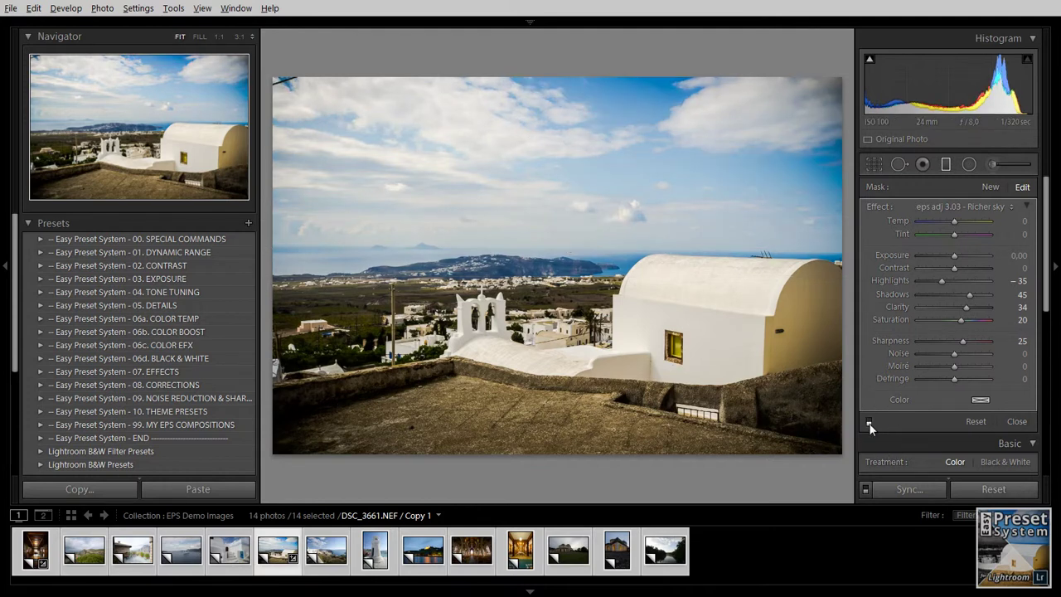
{"action": "left_click", "coordinate": [869, 424]}
{"action": "left_click", "coordinate": [868, 424]}
{"action": "left_click", "coordinate": [869, 424]}
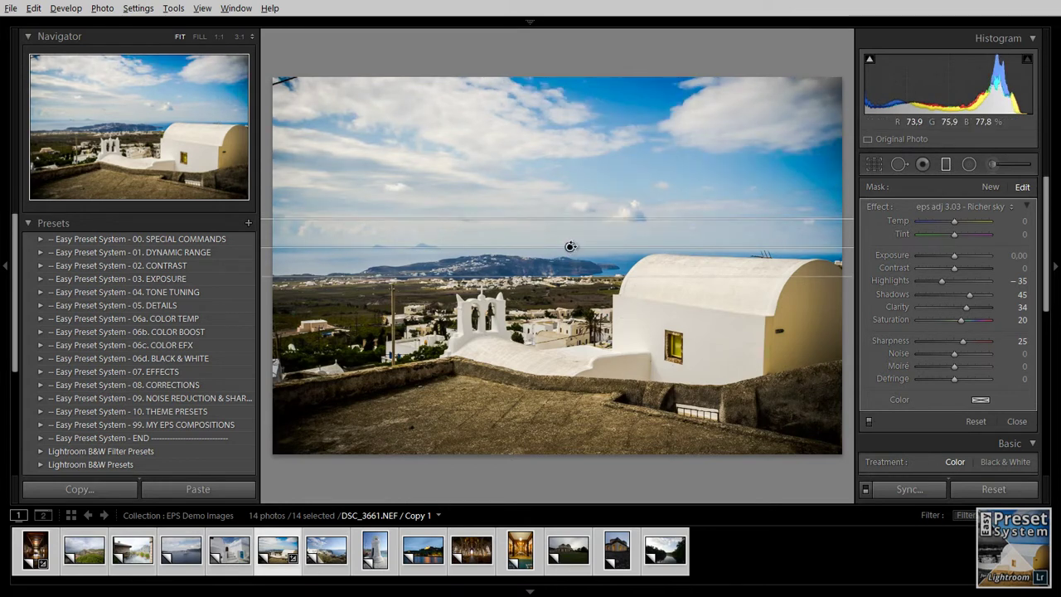
{"action": "left_click_drag", "start_coordinate": [571, 247], "coordinate": [570, 245]}
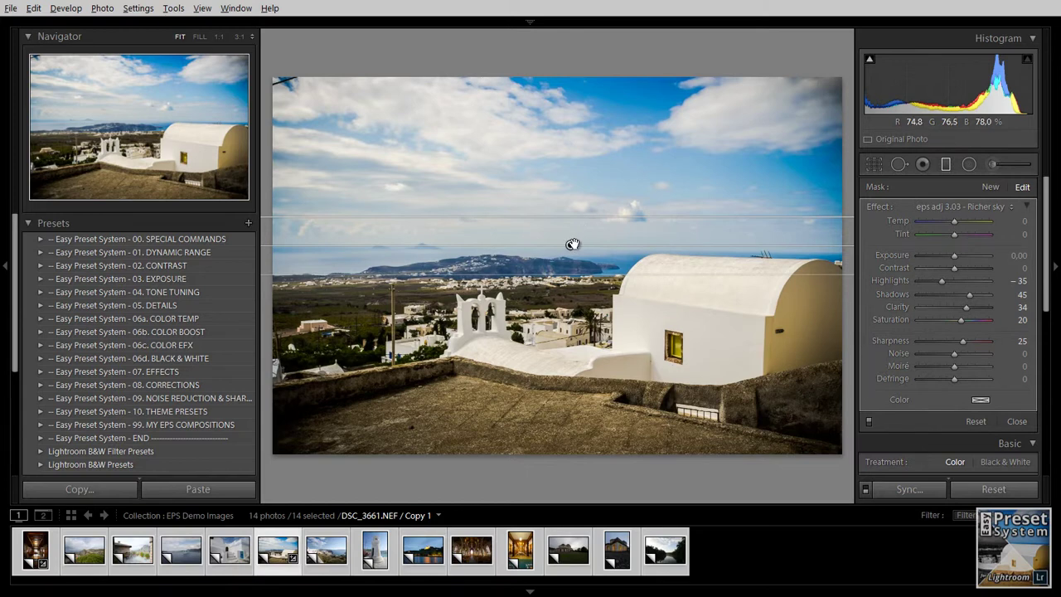
{"action": "left_click", "coordinate": [966, 203]}
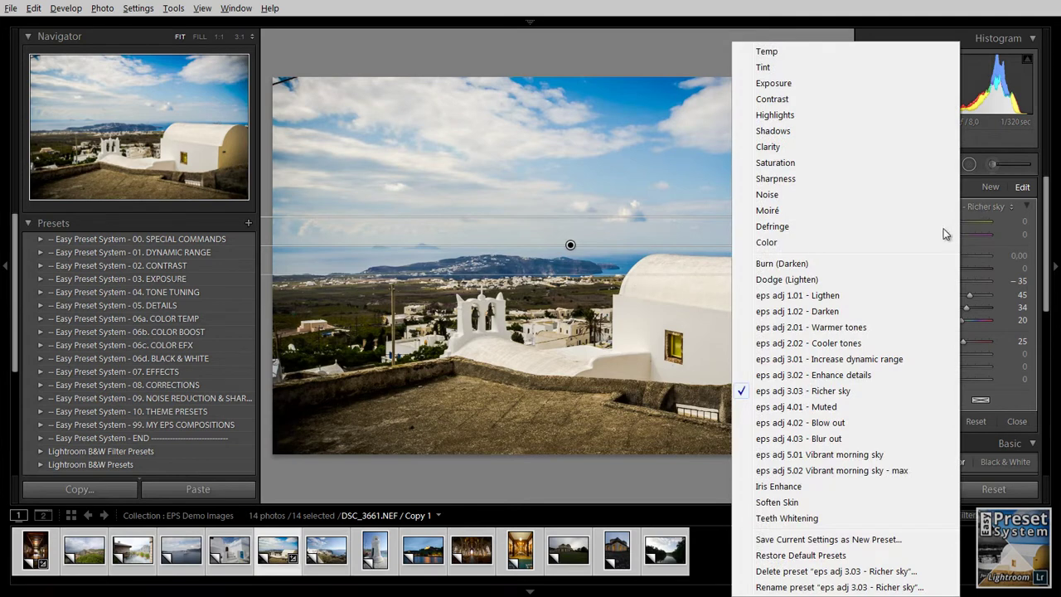
{"action": "left_click", "coordinate": [826, 299]}
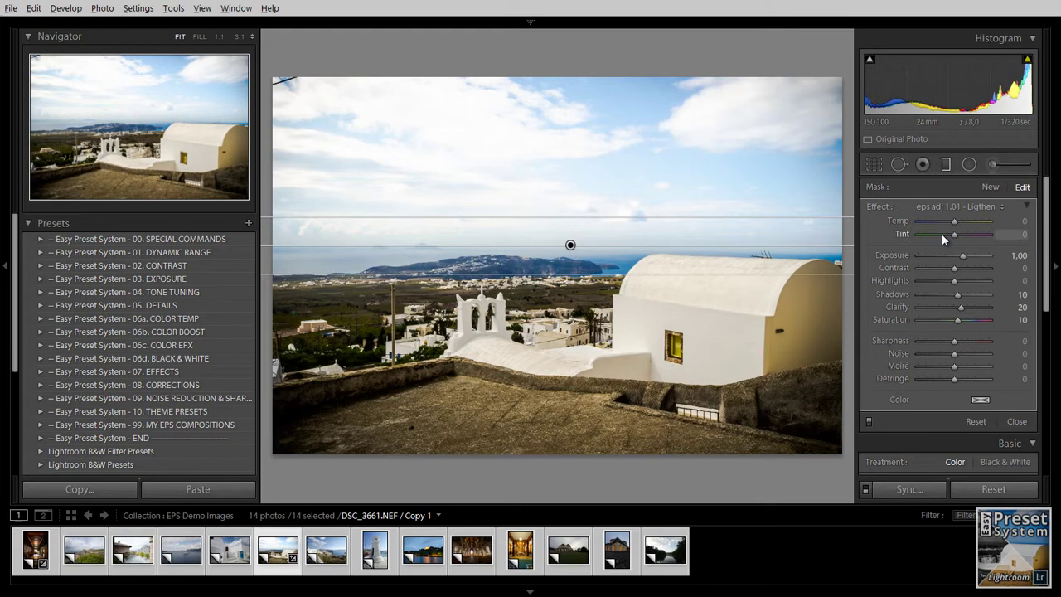
{"action": "left_click", "coordinate": [958, 209]}
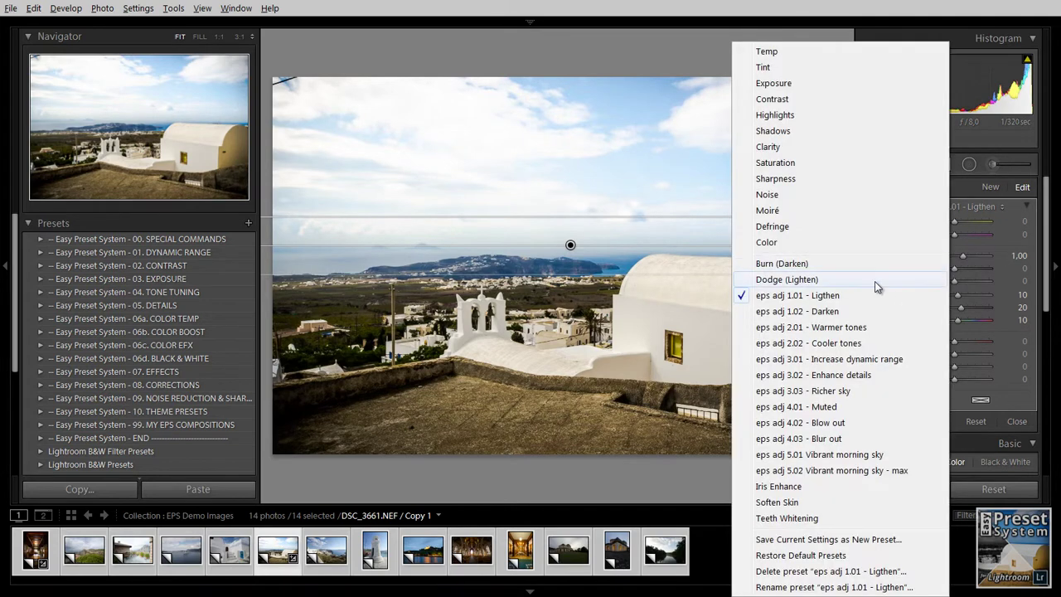
{"action": "left_click", "coordinate": [853, 311]}
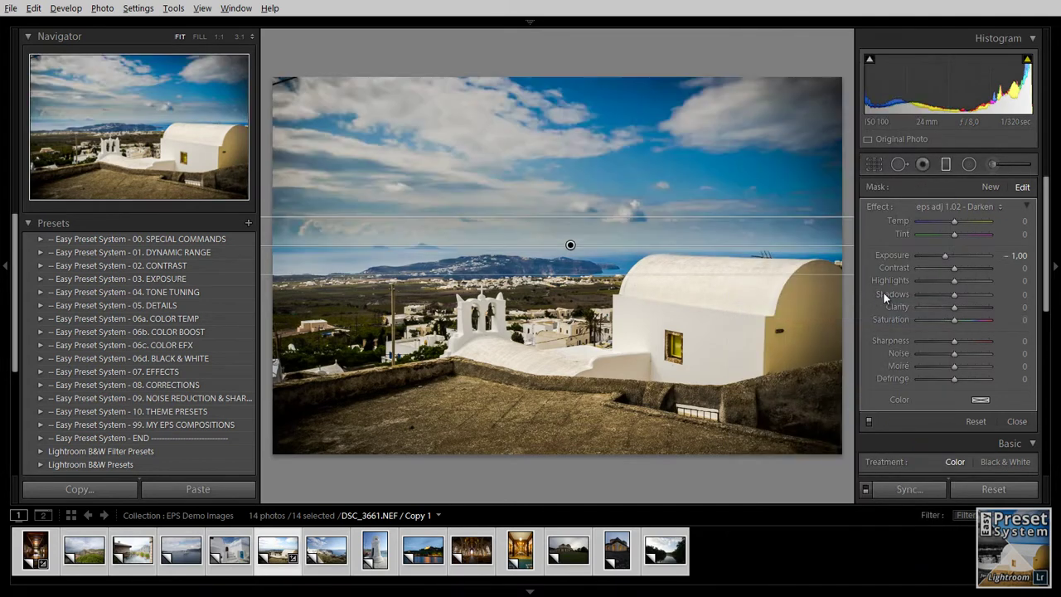
{"action": "left_click", "coordinate": [960, 206]}
{"action": "left_click", "coordinate": [853, 327]}
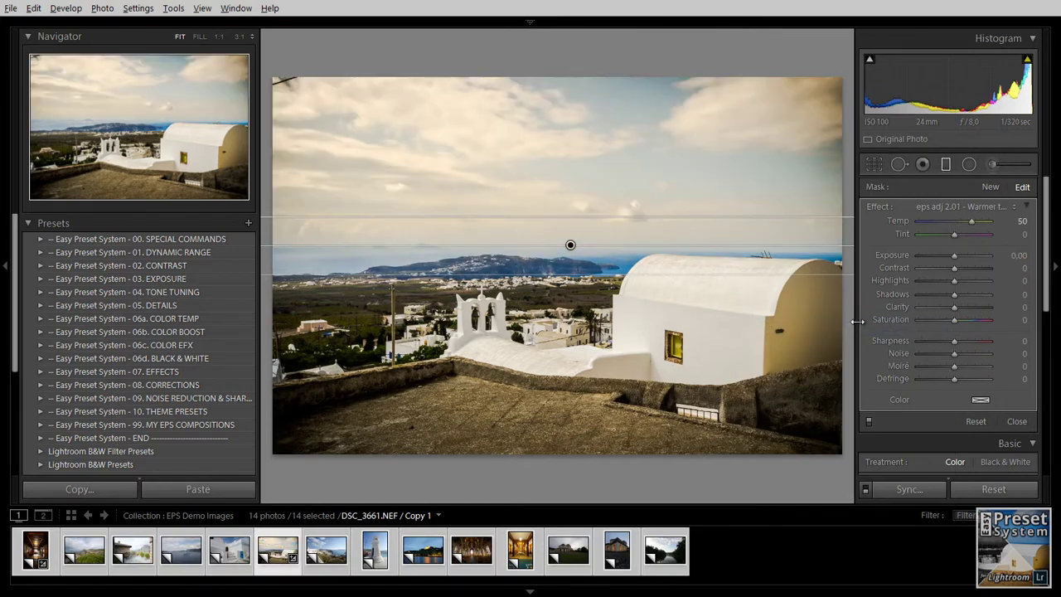
{"action": "left_click", "coordinate": [959, 210]}
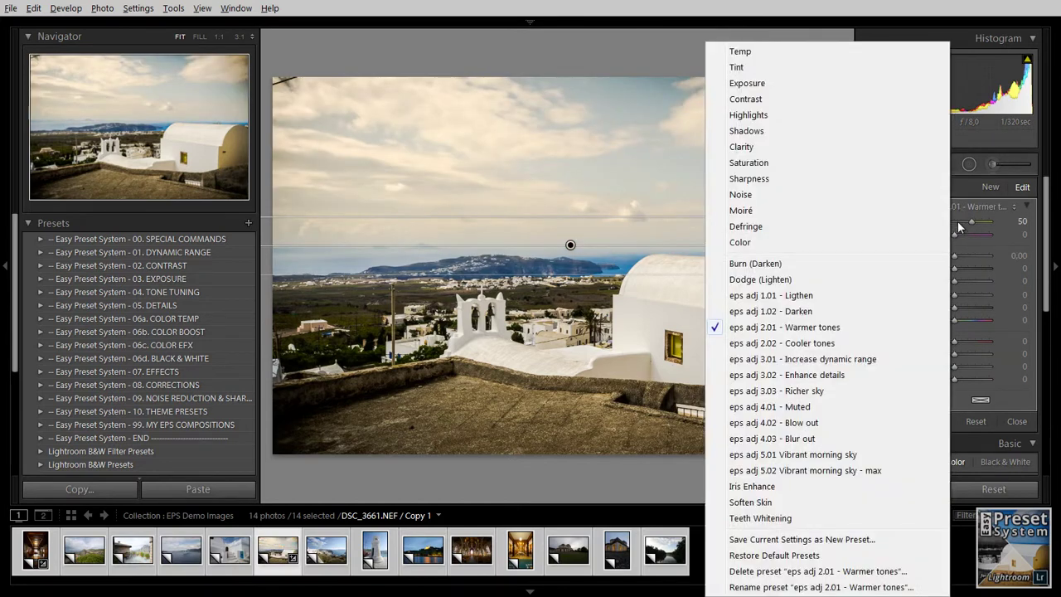
{"action": "left_click", "coordinate": [815, 343]}
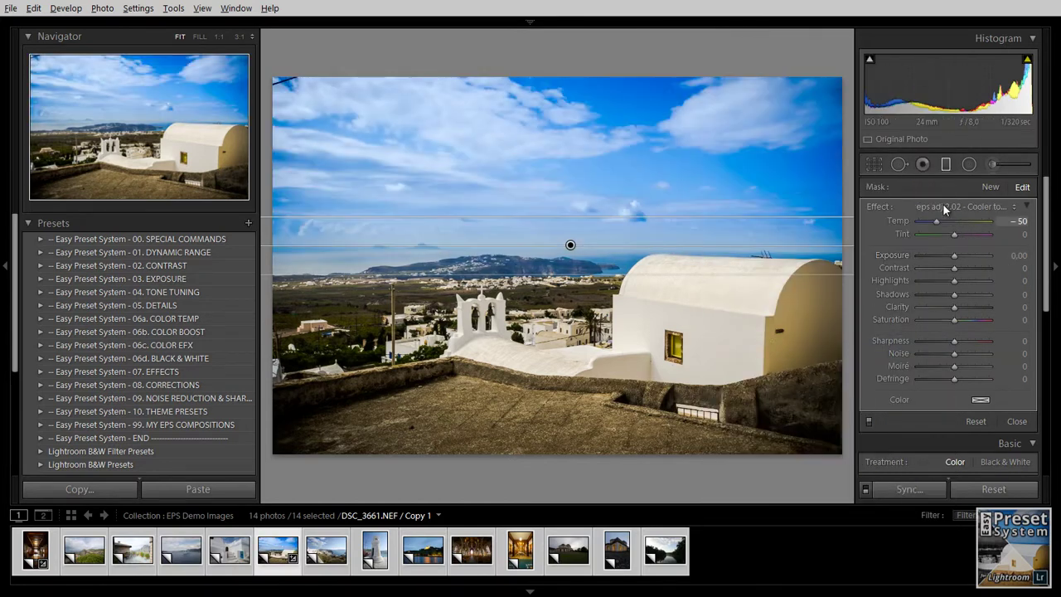
{"action": "left_click", "coordinate": [942, 205]}
{"action": "left_click", "coordinate": [816, 456]}
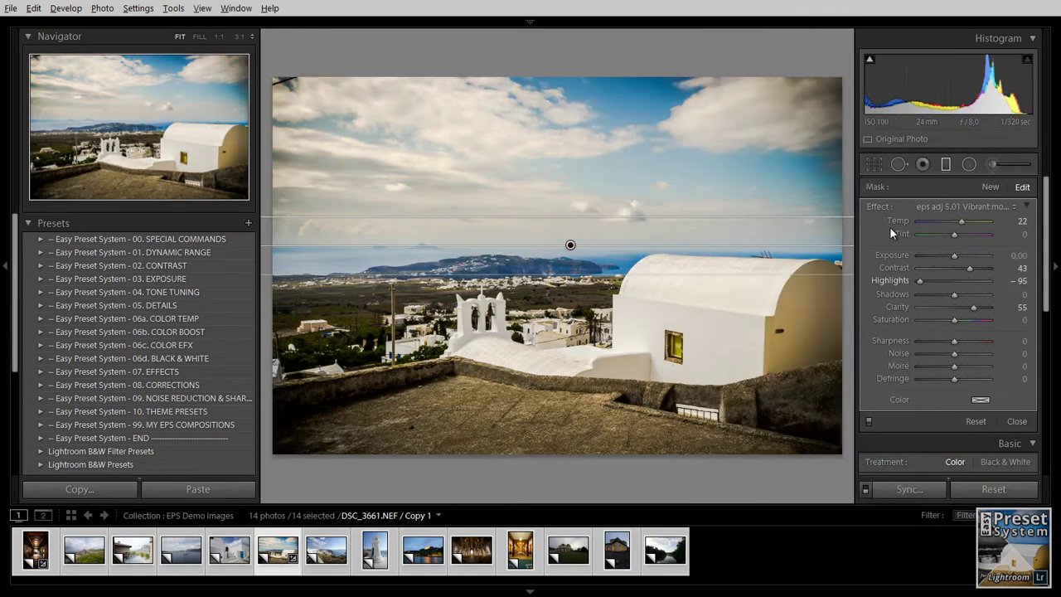
{"action": "left_click", "coordinate": [949, 207]}
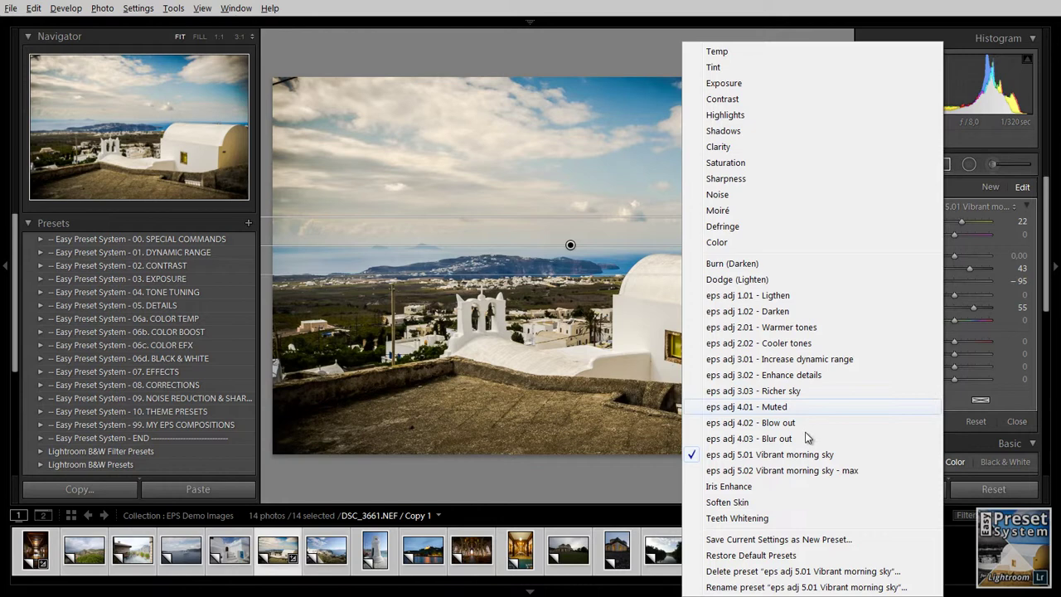
{"action": "left_click", "coordinate": [825, 470]}
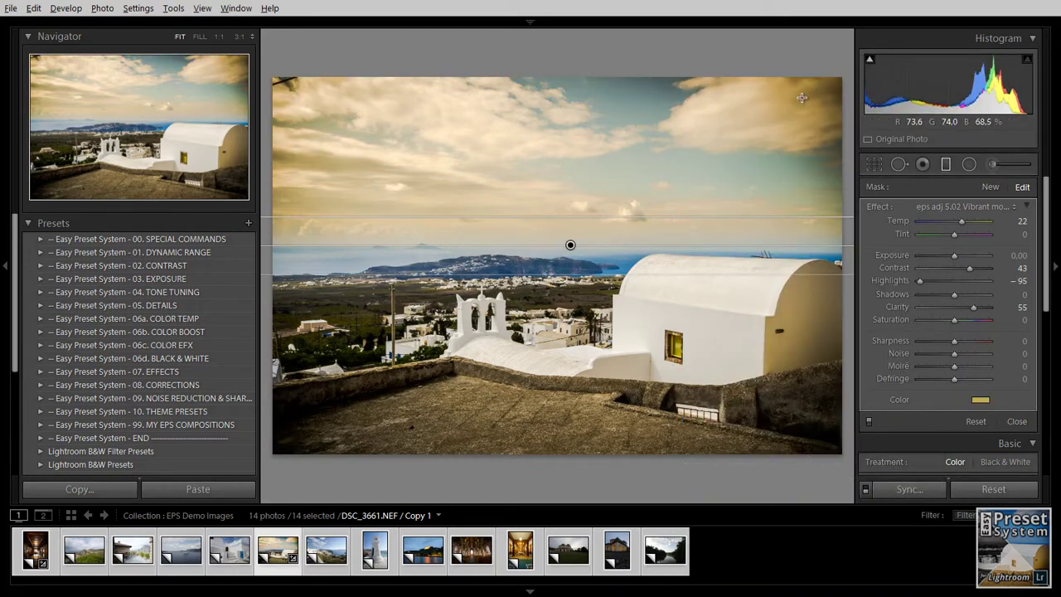
{"action": "left_click", "coordinate": [961, 207]}
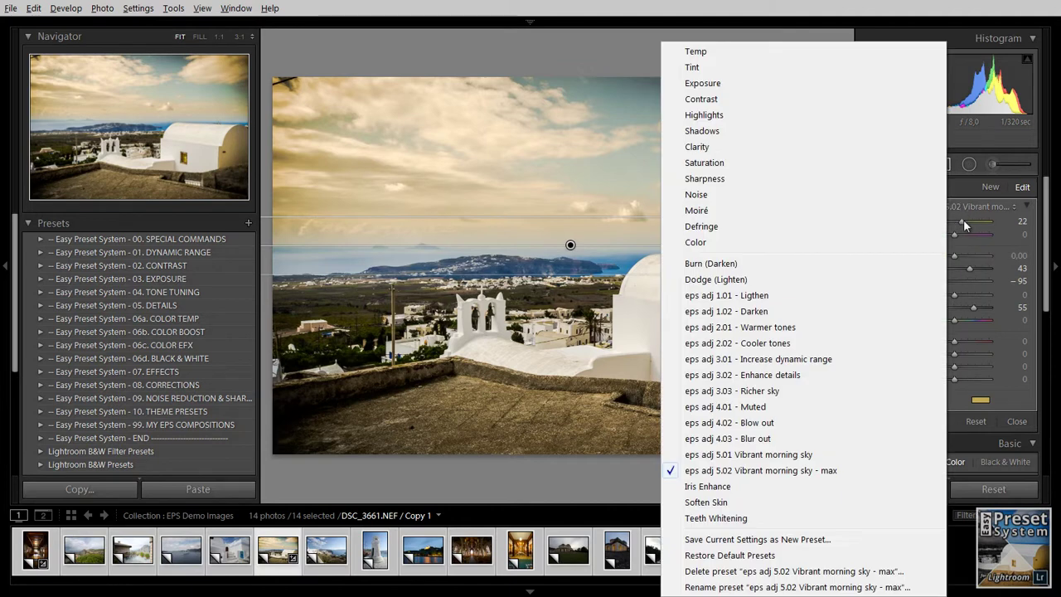
{"action": "left_click", "coordinate": [765, 390]}
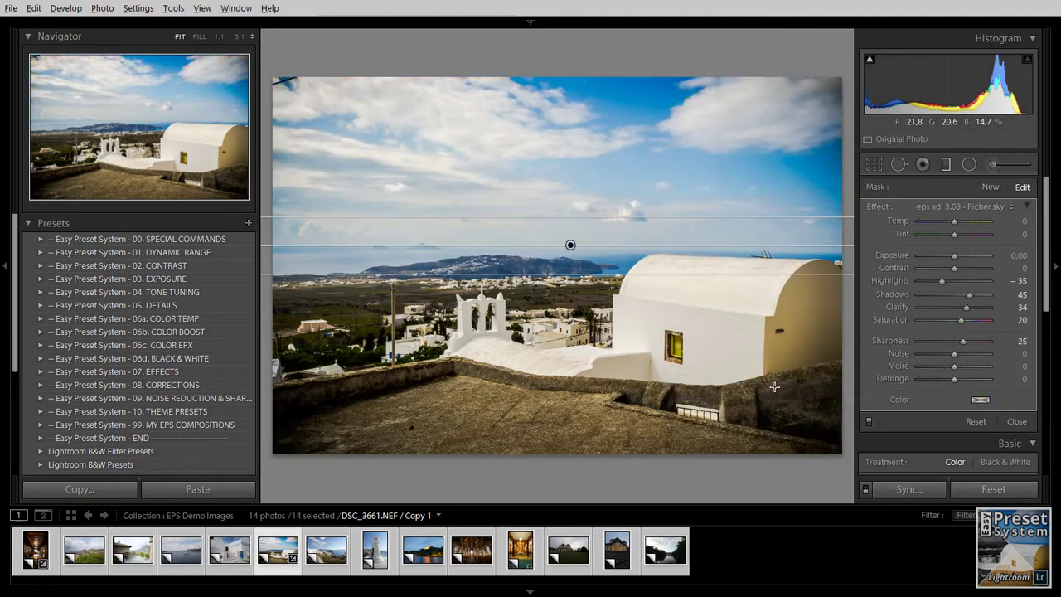
Start a radial filter with the 'eps adj 1.01 - Ligthen' effect (Exposure 1.00, Clarity 20)
{"action": "left_click", "coordinate": [970, 166]}
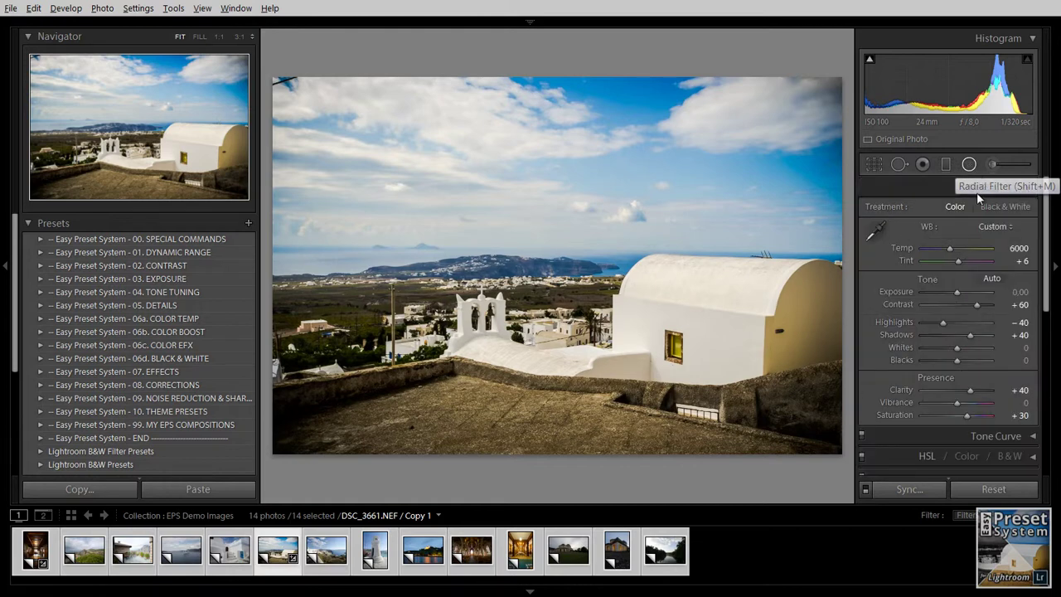
{"action": "left_click", "coordinate": [962, 204]}
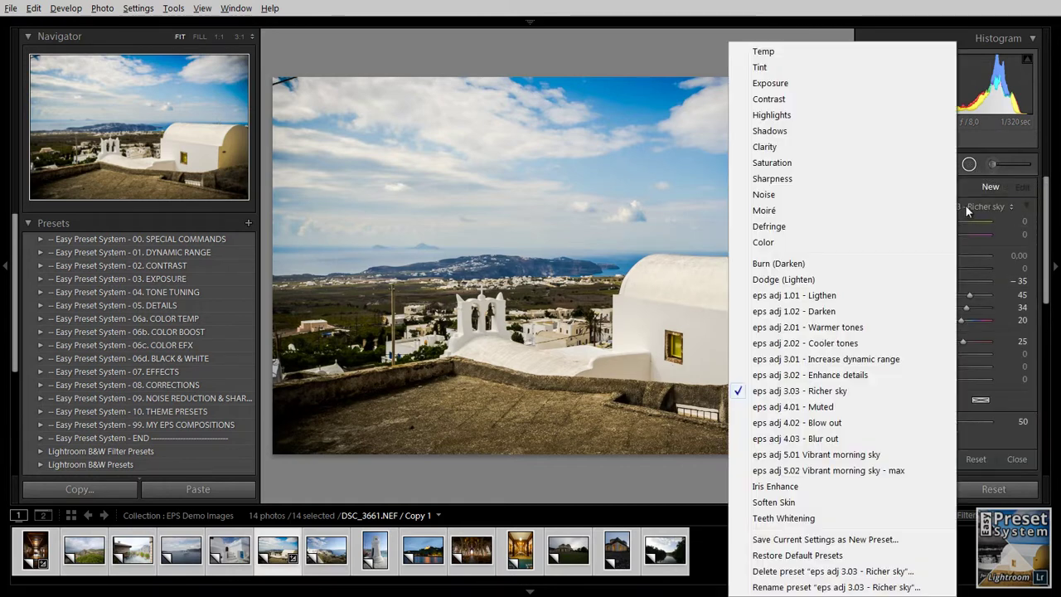
{"action": "left_click", "coordinate": [823, 296]}
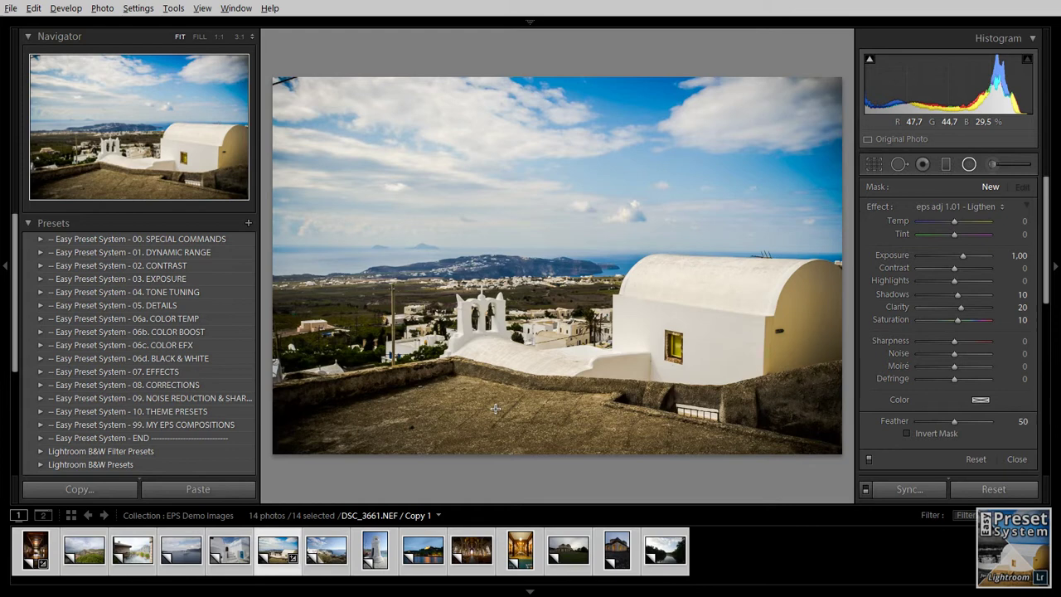
Draw an ellipse over the foreground rooftop terrace and invert its mask to lighten it
{"action": "left_click_drag", "start_coordinate": [527, 425], "coordinate": [575, 404]}
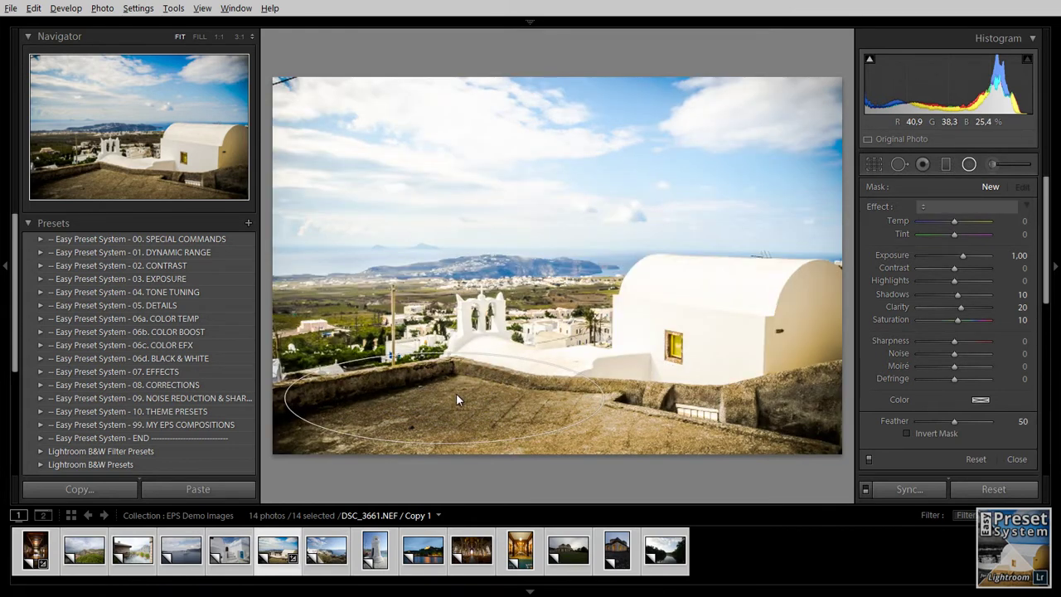
{"action": "left_click_drag", "start_coordinate": [443, 397], "coordinate": [483, 409]}
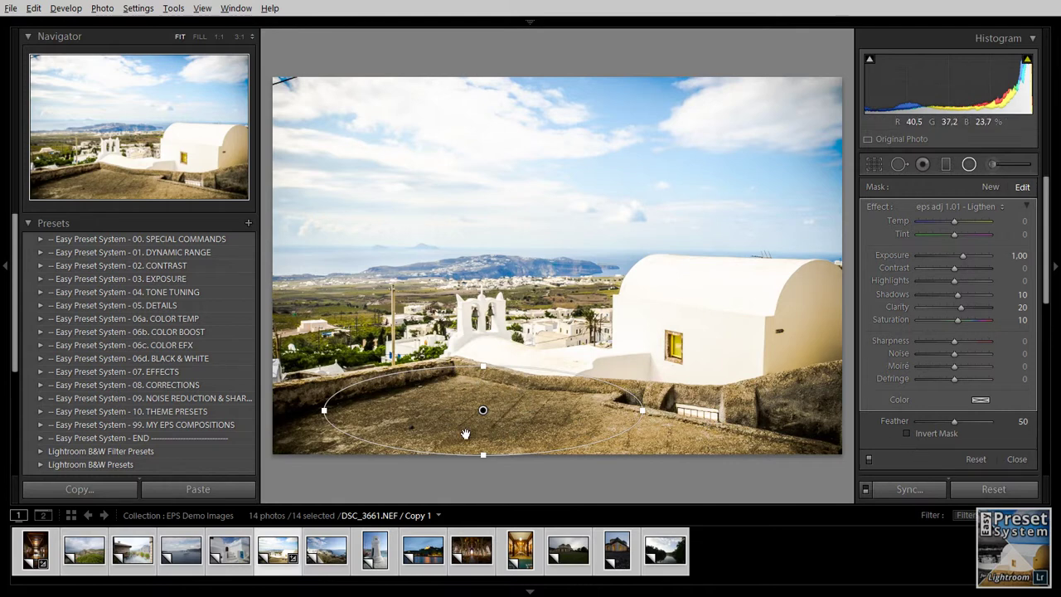
{"action": "left_click", "coordinate": [907, 433]}
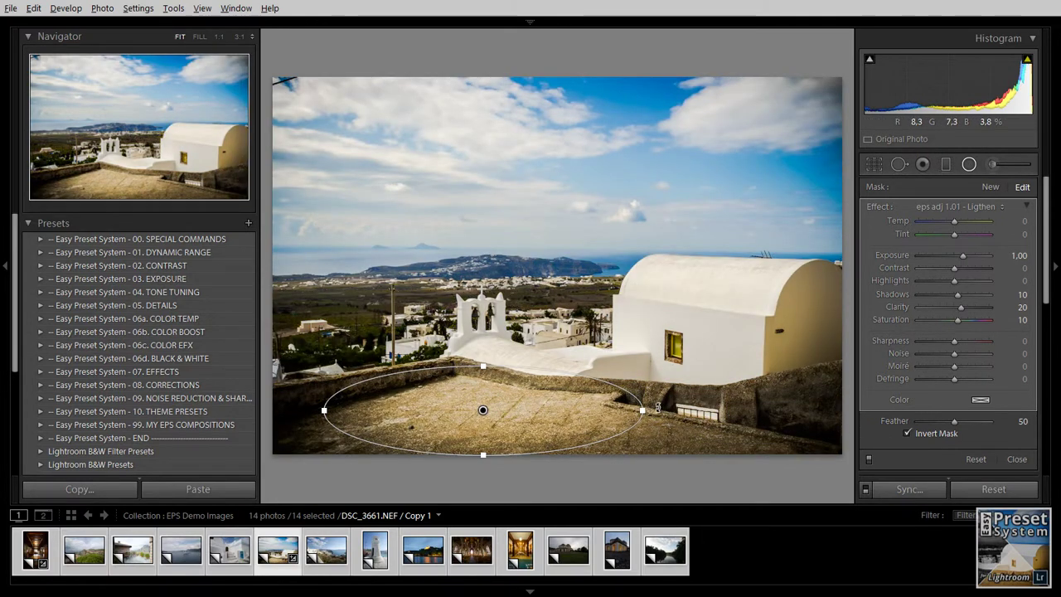
Shift the radial filter over the rooftop, set Feather to 100 and Exposure to 0.64
{"action": "left_click_drag", "start_coordinate": [534, 417], "coordinate": [547, 432]}
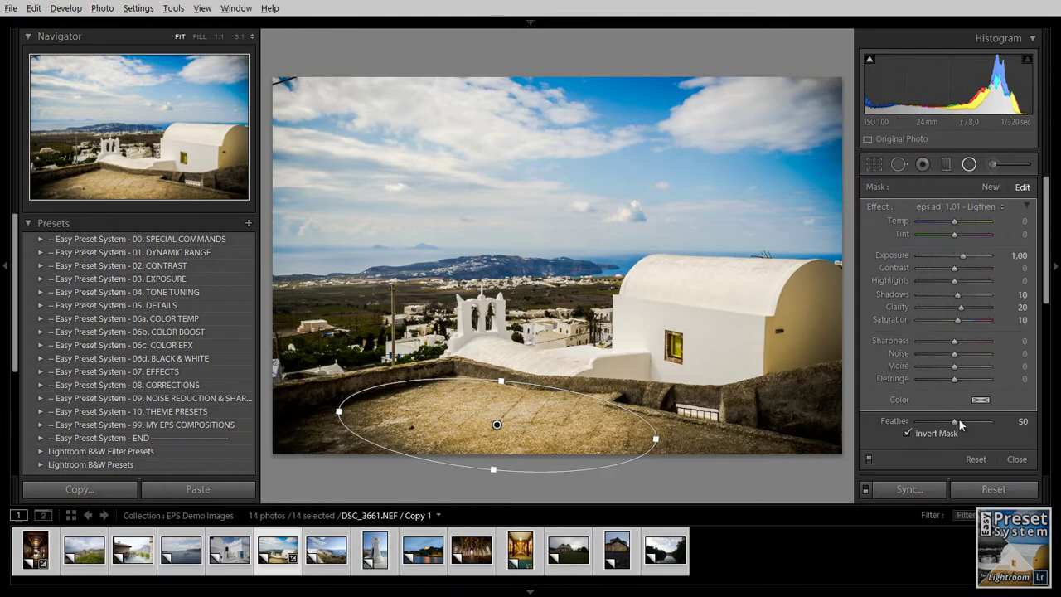
{"action": "left_click_drag", "start_coordinate": [958, 418], "coordinate": [998, 424]}
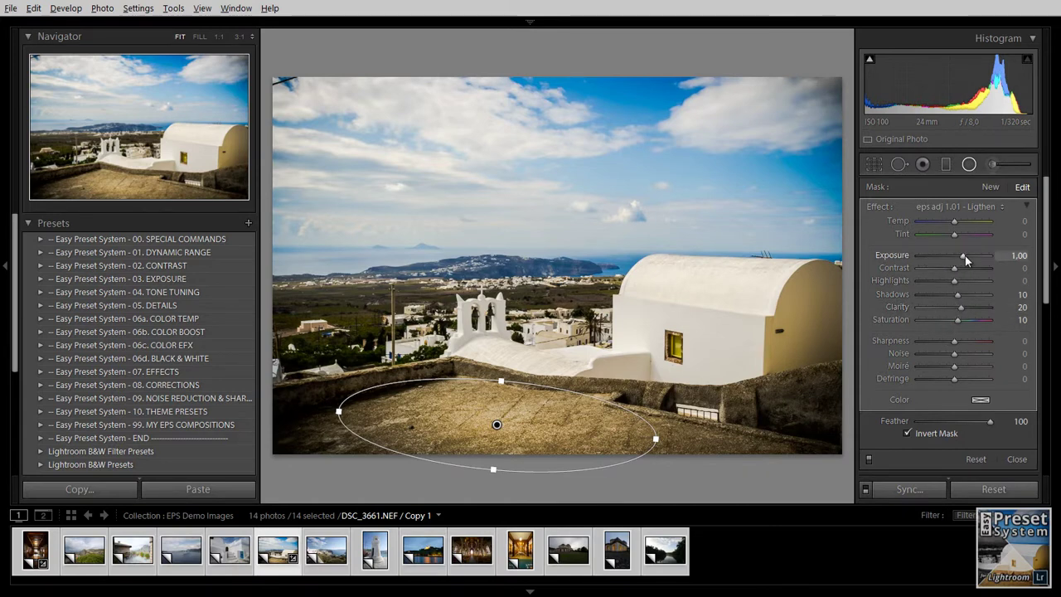
{"action": "left_click_drag", "start_coordinate": [963, 261], "coordinate": [962, 261]}
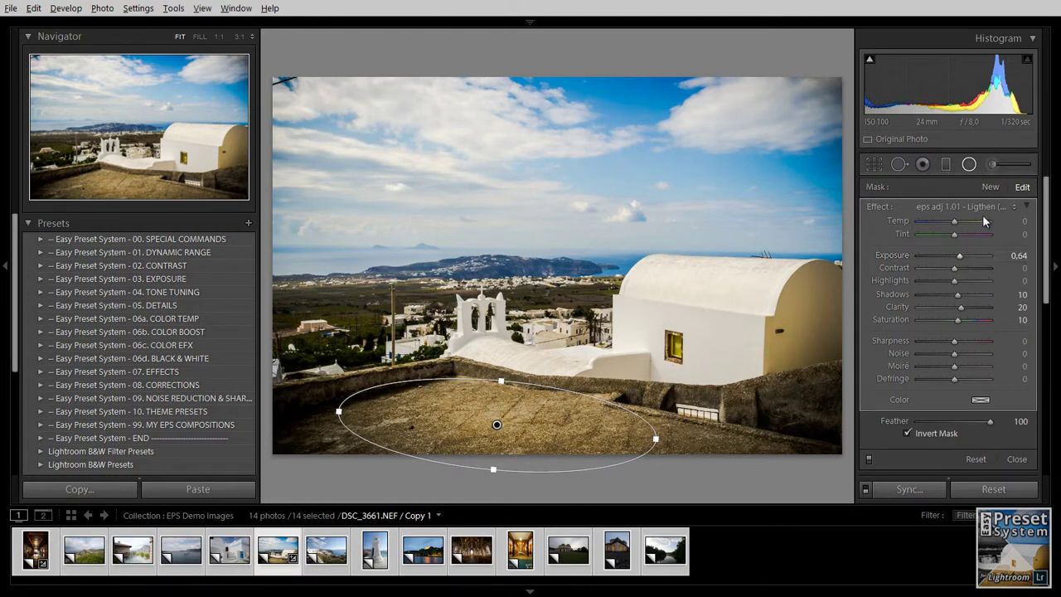
Toggle the rooftop radial filter off and on to compare the subtler lightening
{"action": "left_click", "coordinate": [868, 459]}
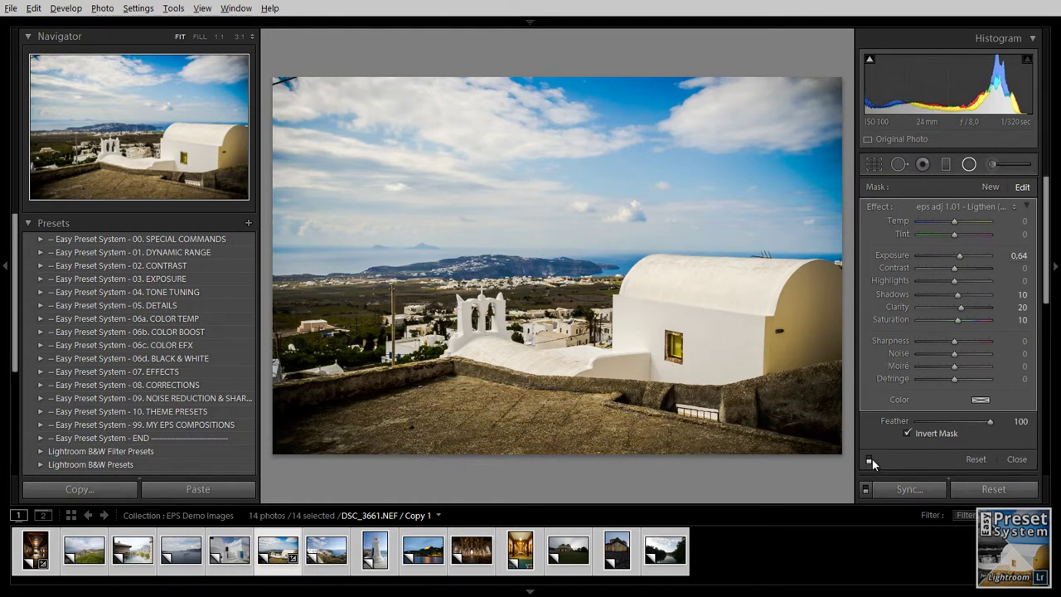
{"action": "left_click", "coordinate": [872, 458]}
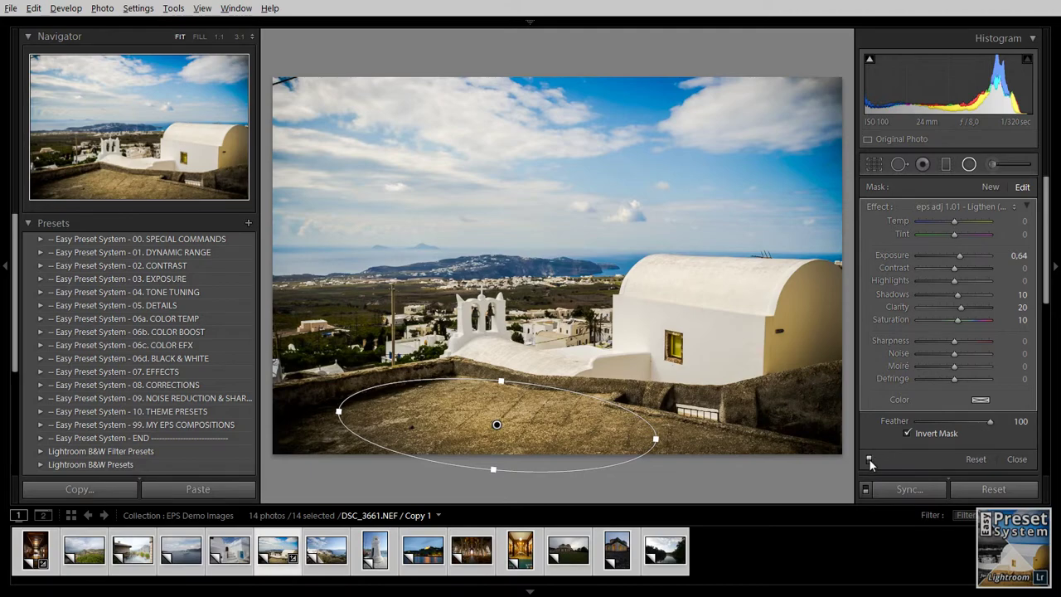
{"action": "left_click", "coordinate": [869, 458]}
{"action": "left_click", "coordinate": [870, 458]}
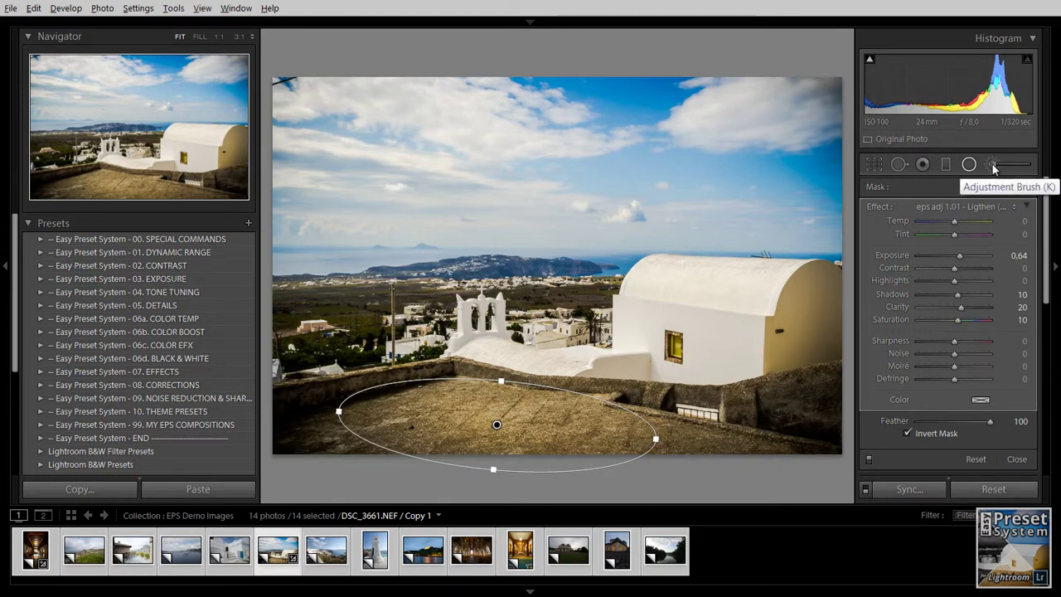
Reset the Adjustment Brush, load 'eps adj 3.02 - Enhance details', and raise Clarity to 75
{"action": "left_click", "coordinate": [993, 165]}
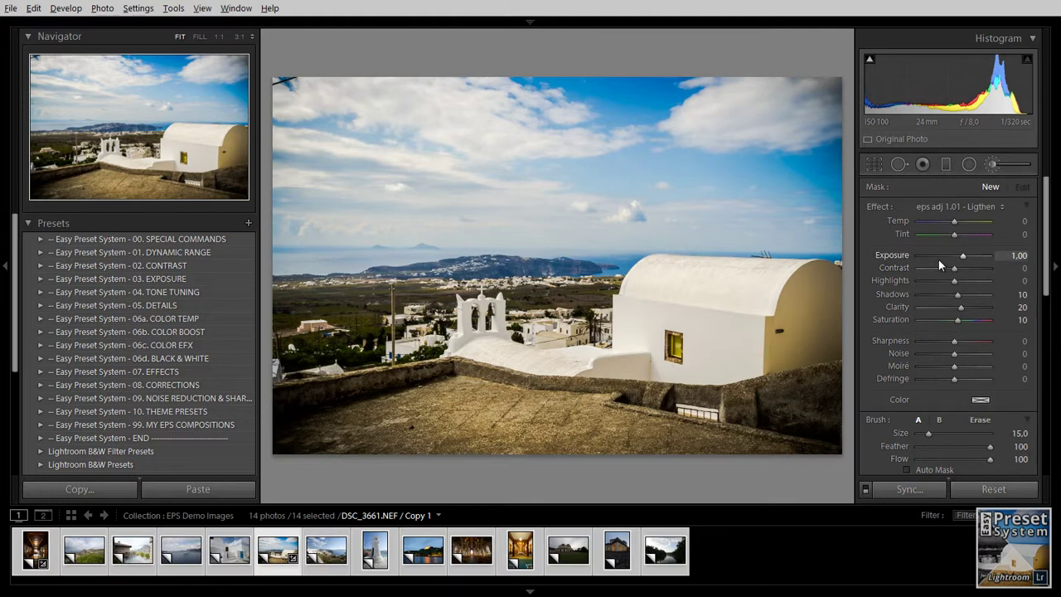
{"action": "key", "text": "alt"}
{"action": "left_click", "coordinate": [882, 203], "text": "alt"}
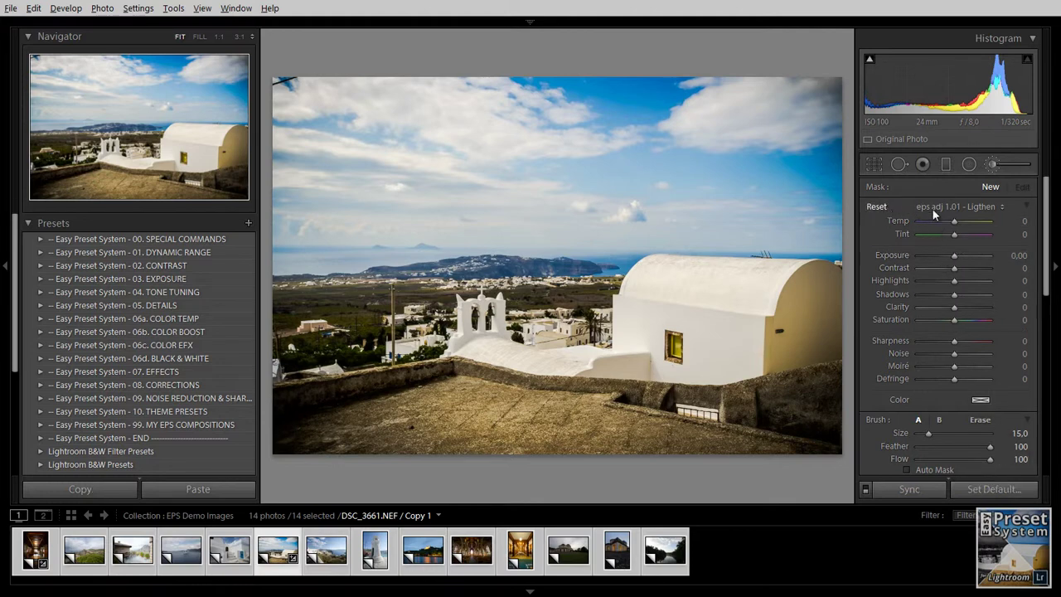
{"action": "left_click", "coordinate": [962, 208]}
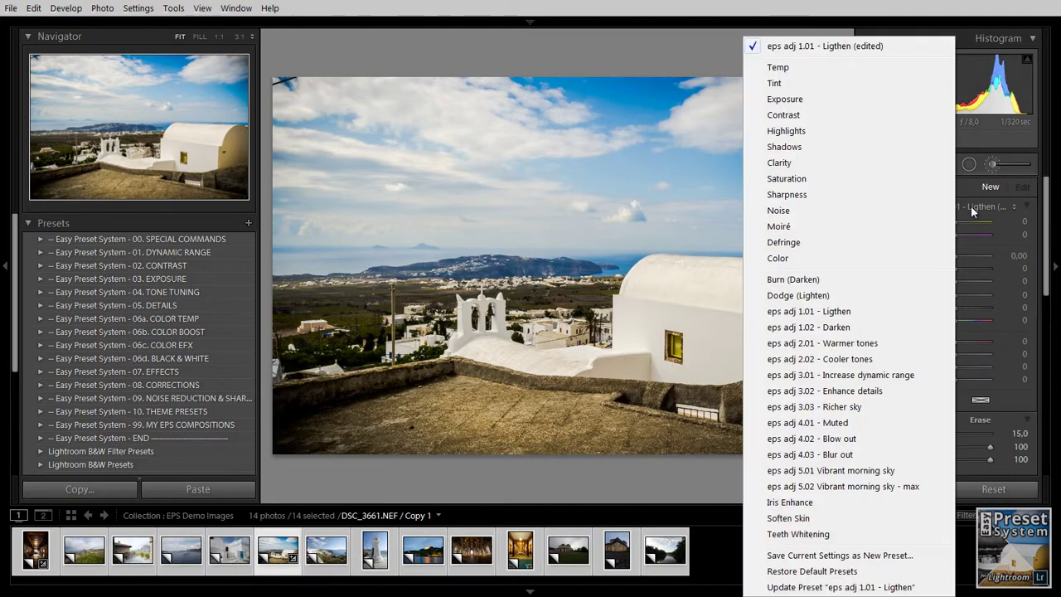
{"action": "left_click", "coordinate": [867, 394]}
{"action": "left_click_drag", "start_coordinate": [954, 307], "coordinate": [981, 306]}
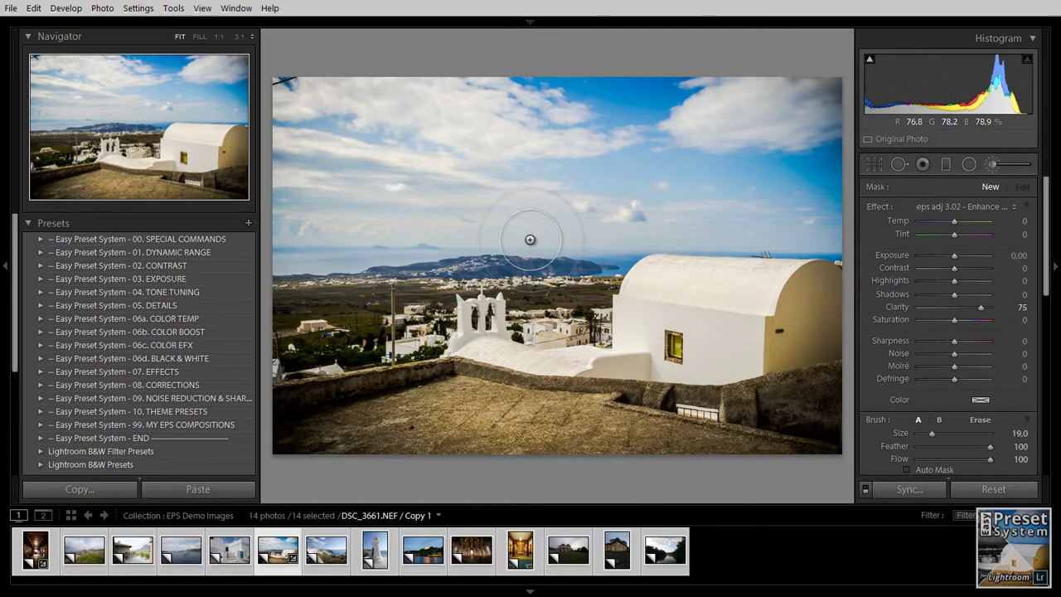
Change the brush size with the mouse wheel, settling on 16.0
{"action": "scroll", "coordinate": [532, 238], "scroll_direction": "up", "scroll_amount": 4}
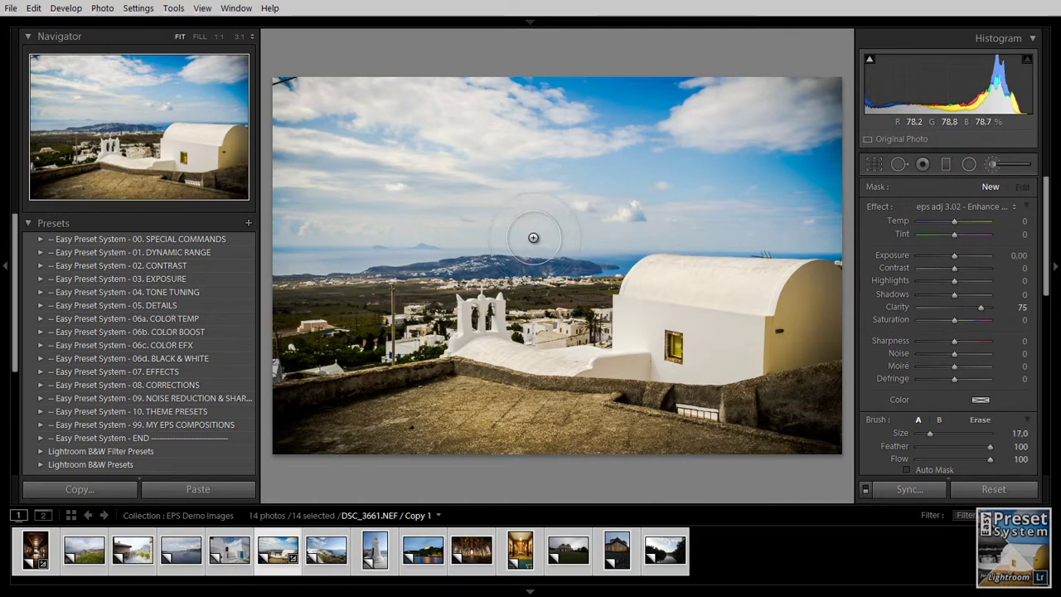
{"action": "scroll", "coordinate": [535, 237], "scroll_direction": "down", "scroll_amount": 2}
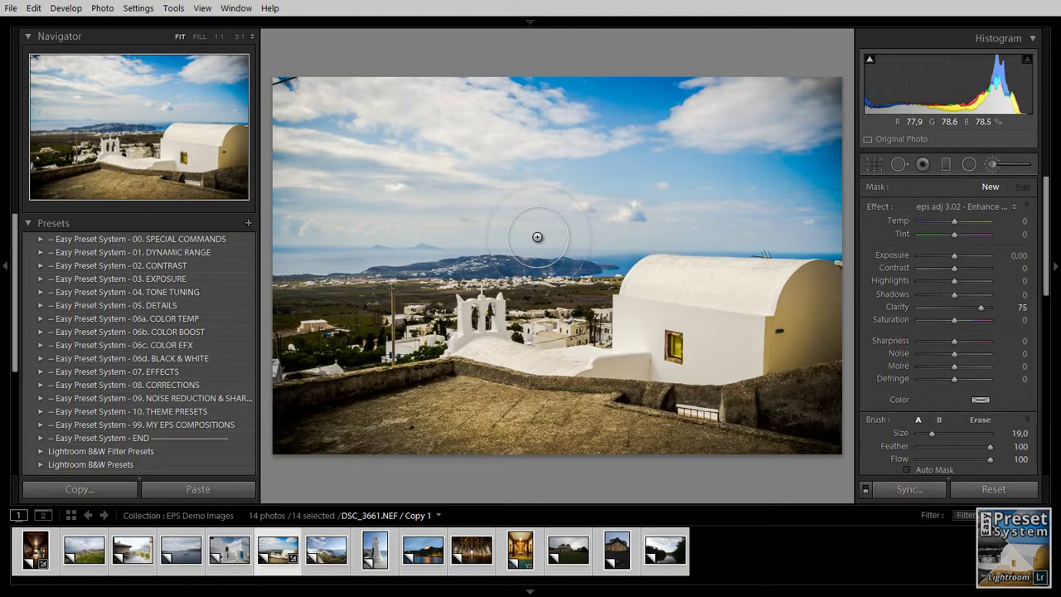
{"action": "scroll", "coordinate": [537, 237], "scroll_direction": "up", "scroll_amount": 2}
{"action": "scroll", "coordinate": [536, 236], "scroll_direction": "down", "scroll_amount": 3}
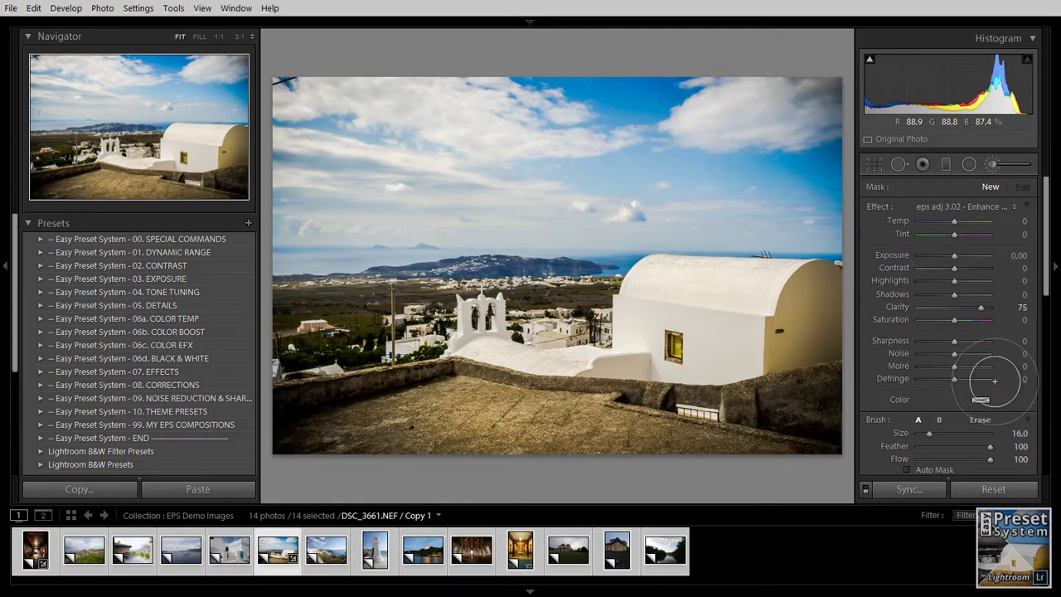
Paint the Clarity 75 brush over the upper-sky clouds and toggle it to compare
{"action": "left_click", "coordinate": [980, 420]}
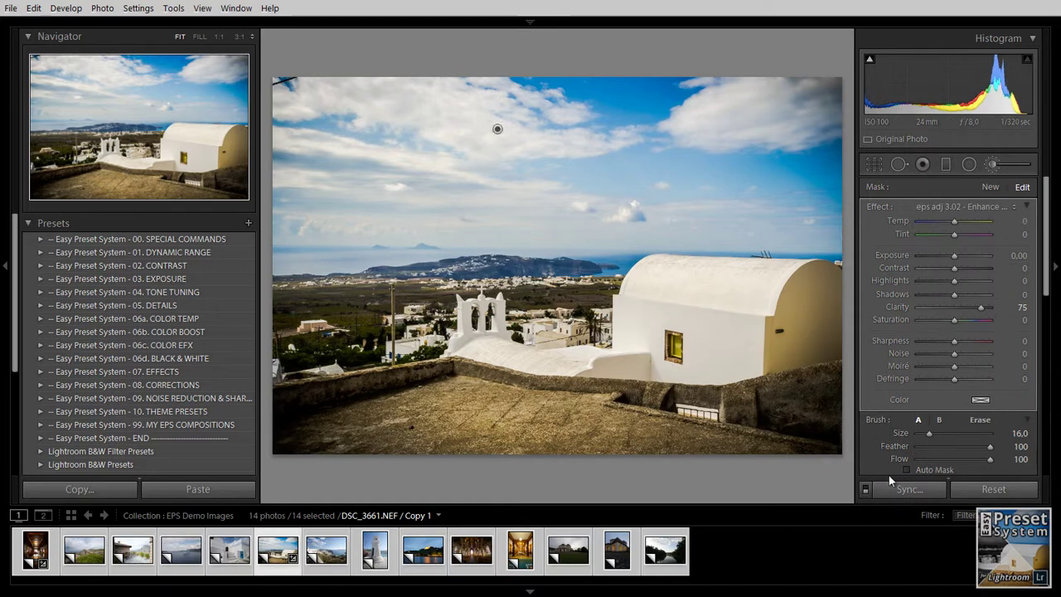
{"action": "scroll", "coordinate": [1038, 276], "scroll_direction": "down", "scroll_amount": 3}
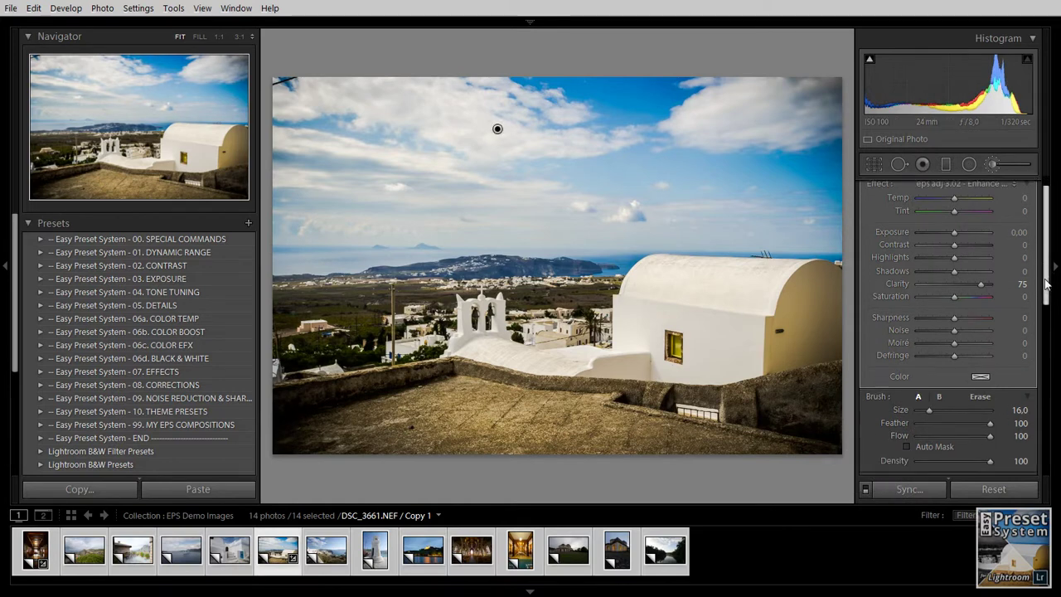
{"action": "left_click", "coordinate": [868, 453]}
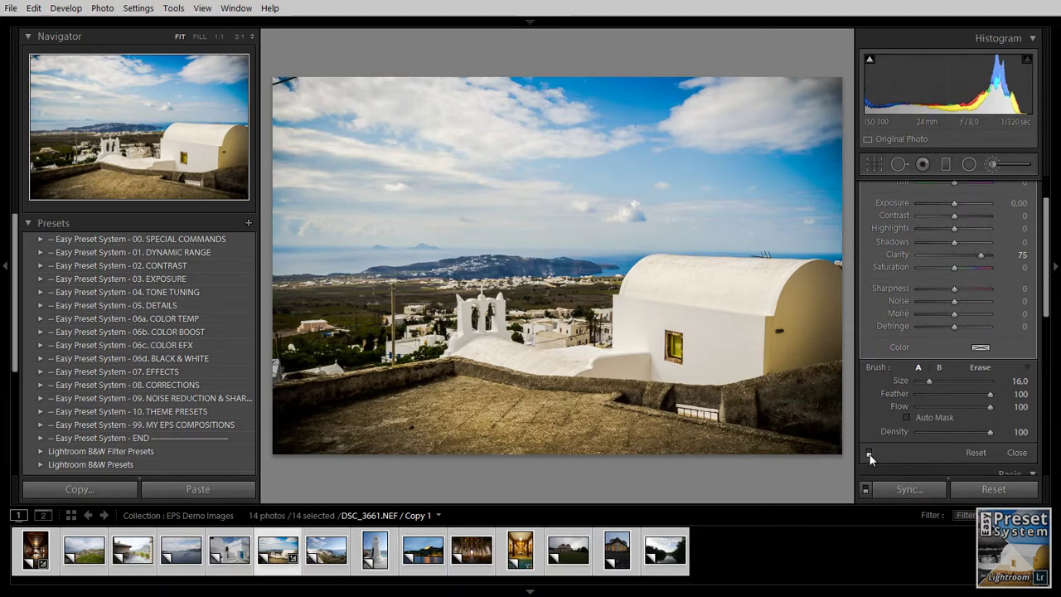
{"action": "left_click", "coordinate": [869, 454]}
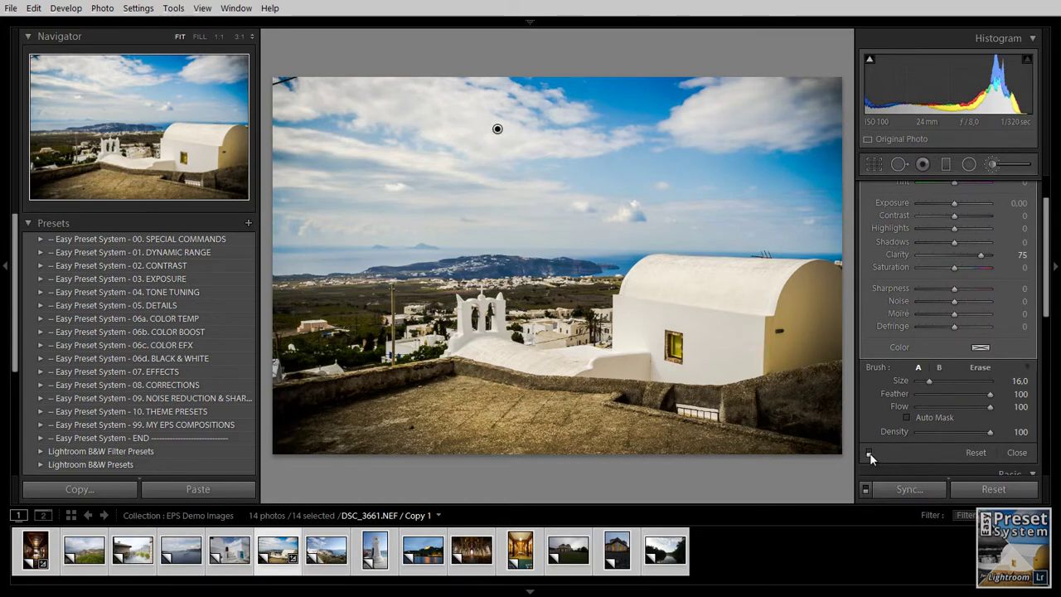
{"action": "left_click", "coordinate": [869, 453]}
{"action": "left_click", "coordinate": [869, 454]}
{"action": "left_click", "coordinate": [869, 453]}
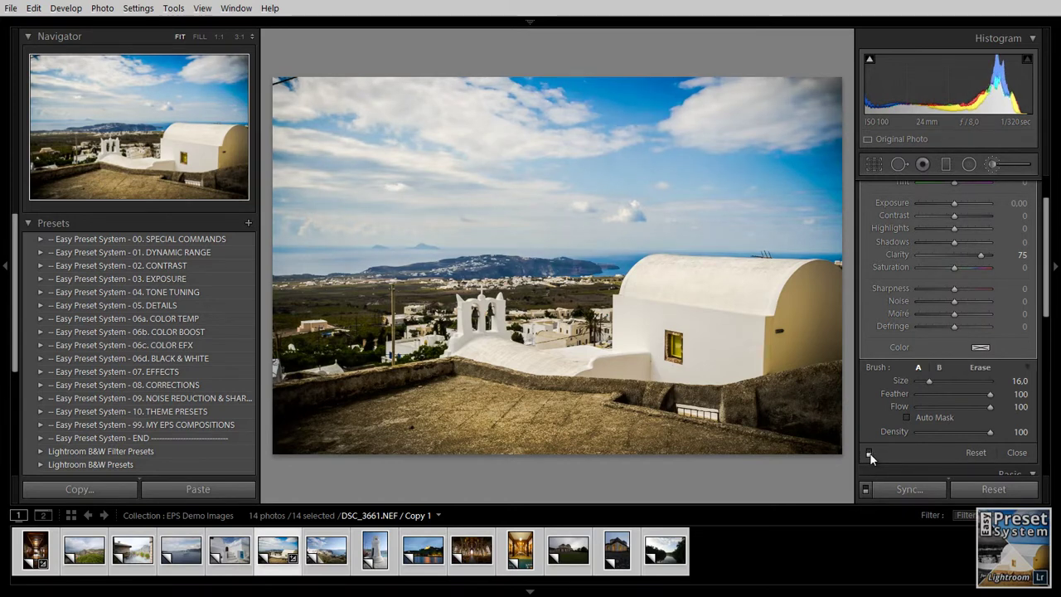
{"action": "left_click", "coordinate": [870, 454]}
{"action": "left_click", "coordinate": [869, 452]}
{"action": "left_click", "coordinate": [869, 453]}
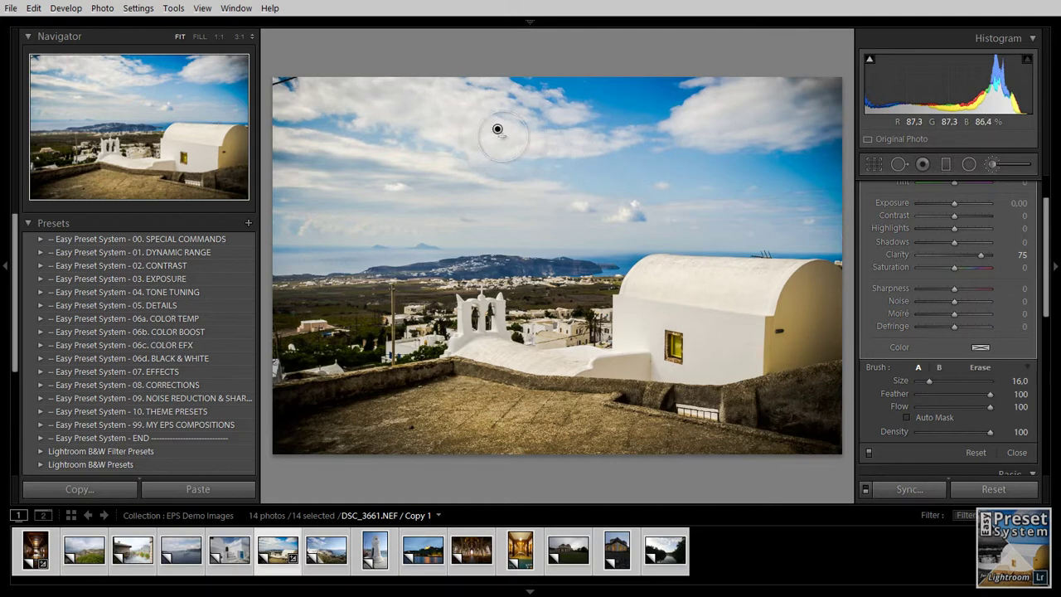
Duplicate the sky brush adjustment and drag its pin to raise Clarity to 98
{"action": "right_click", "coordinate": [498, 130]}
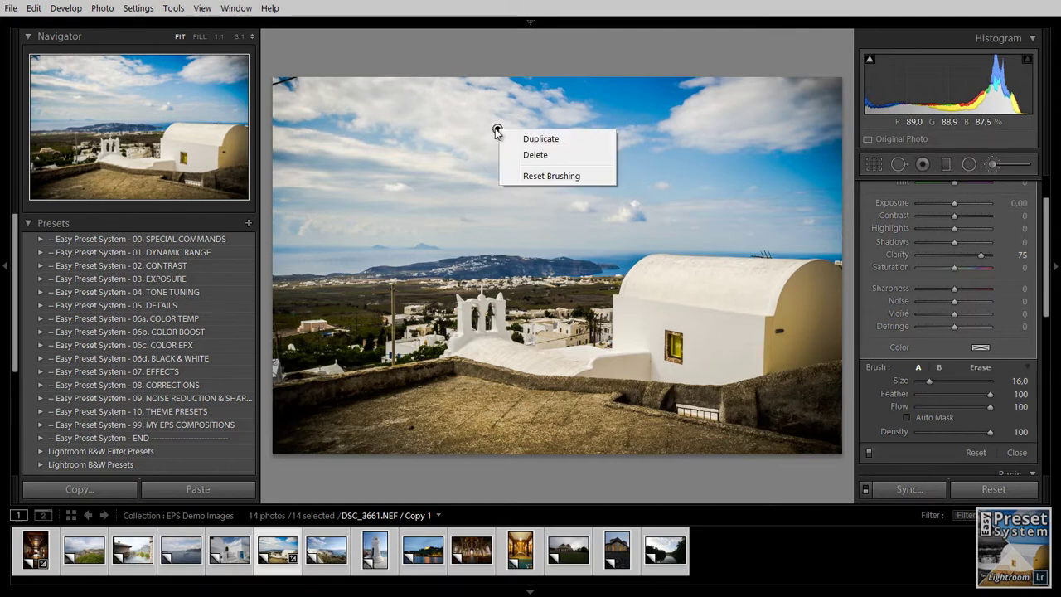
{"action": "left_click", "coordinate": [542, 139]}
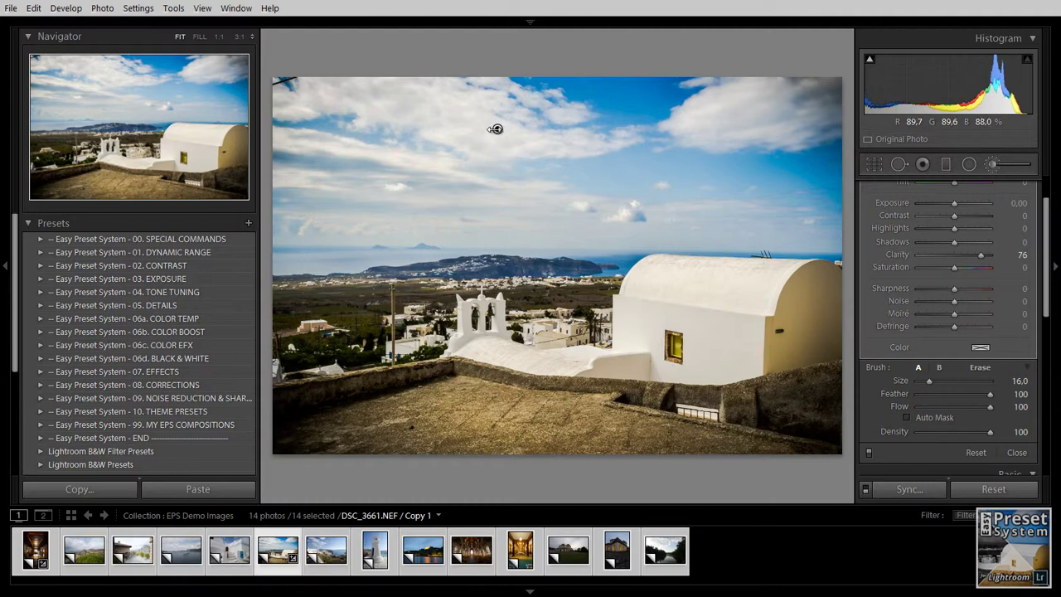
{"action": "left_click_drag", "start_coordinate": [496, 128], "coordinate": [501, 135]}
Toggle the sky brush off and on to compare the stronger cloud detail
{"action": "left_click", "coordinate": [869, 453]}
{"action": "left_click", "coordinate": [869, 452]}
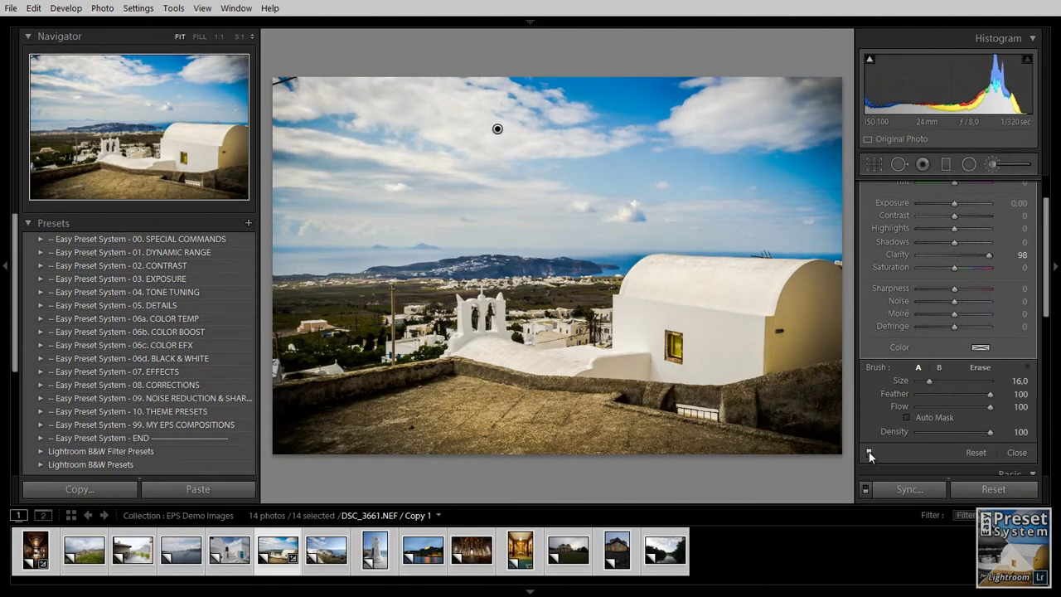
{"action": "left_click", "coordinate": [869, 452]}
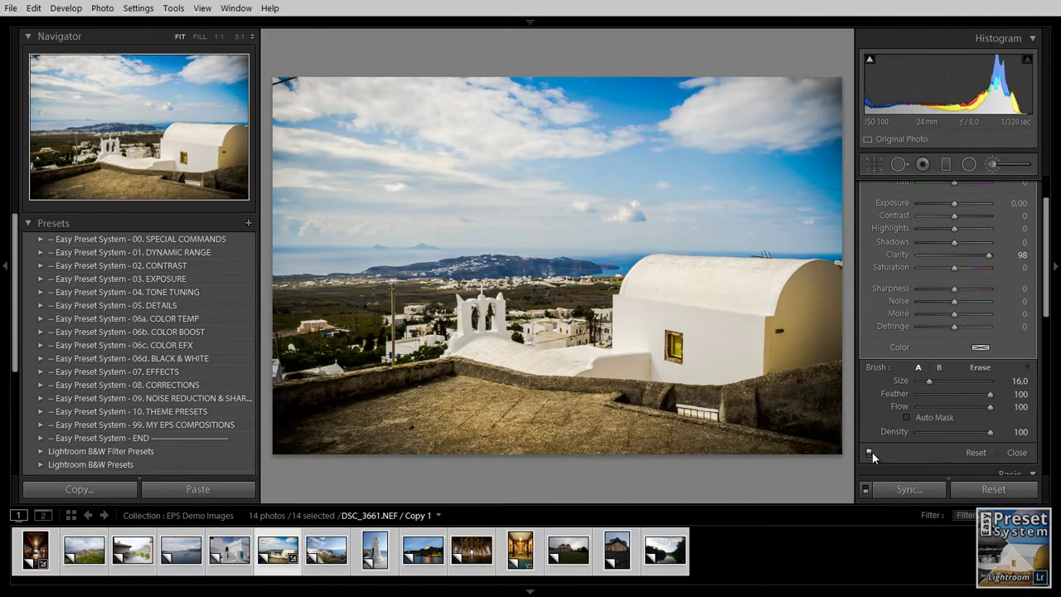
{"action": "left_click", "coordinate": [870, 453]}
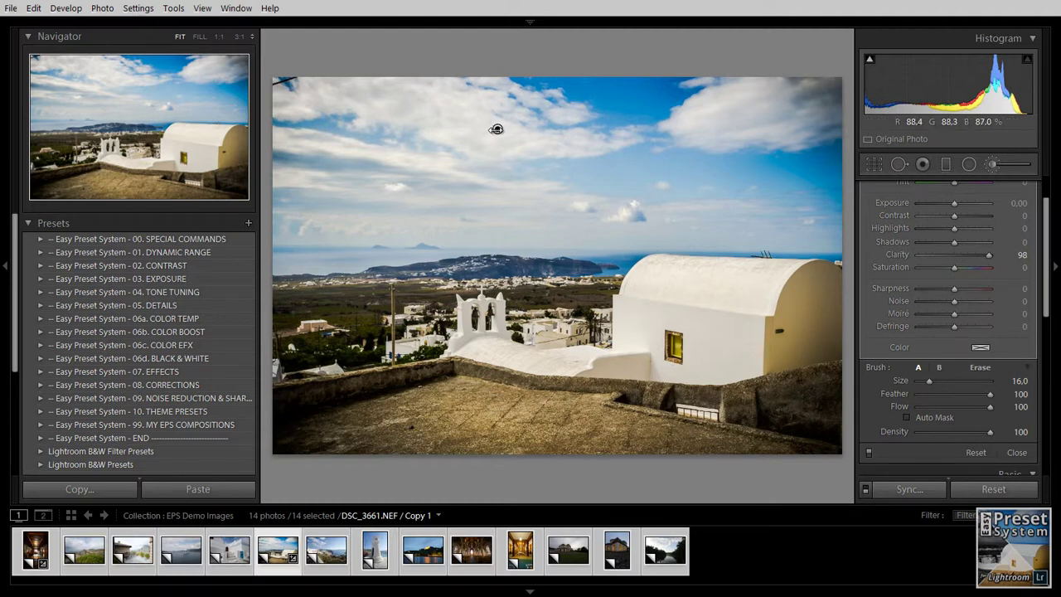
Delete the duplicated Clarity 98 sky brush adjustment from its pin's context menu
{"action": "right_click", "coordinate": [495, 129]}
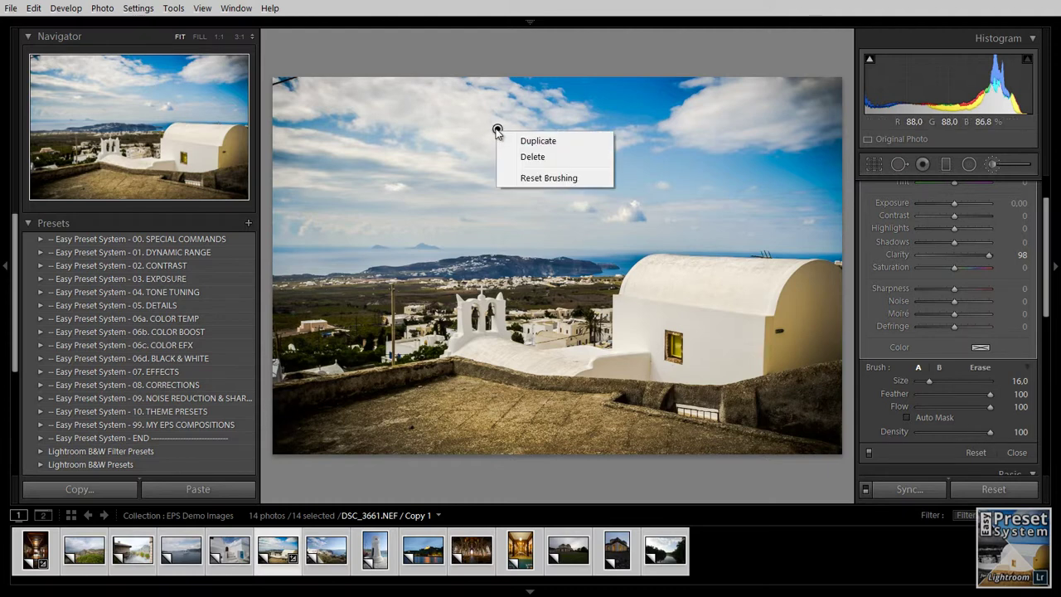
{"action": "left_click", "coordinate": [533, 161]}
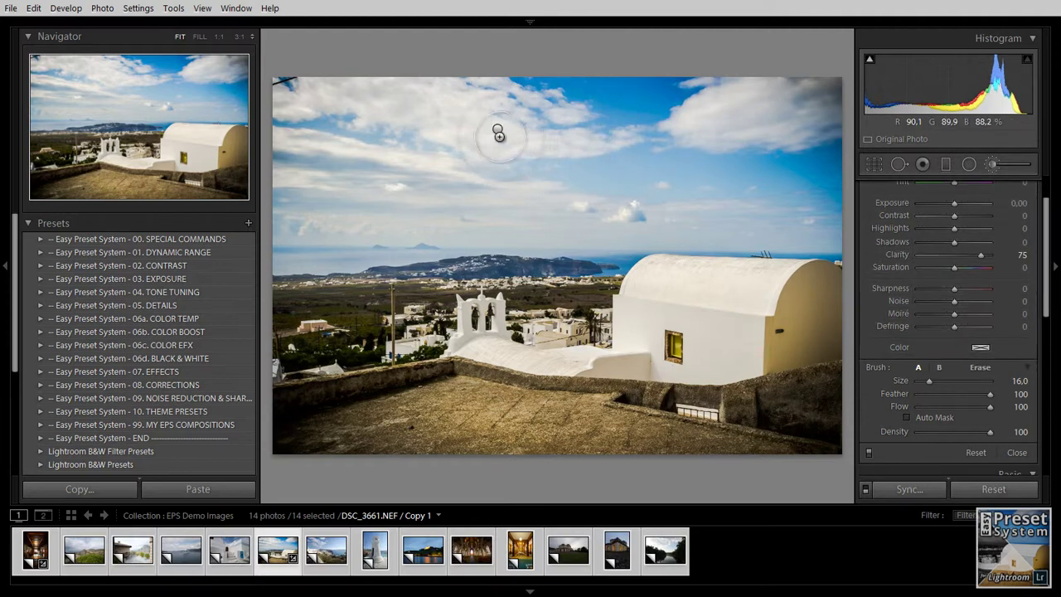
{"action": "right_click", "coordinate": [497, 130]}
{"action": "left_click", "coordinate": [531, 157]}
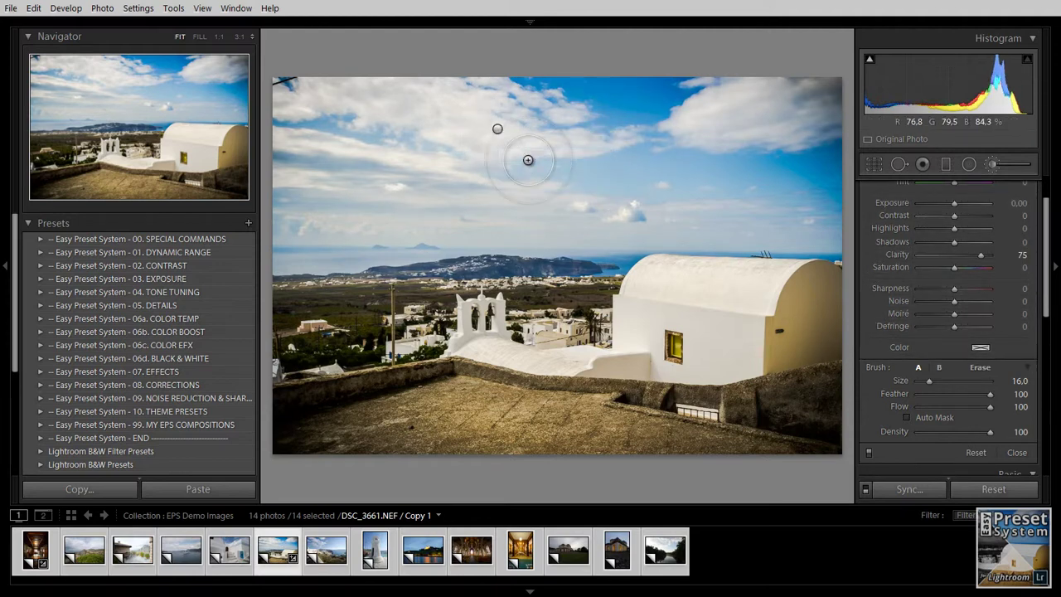